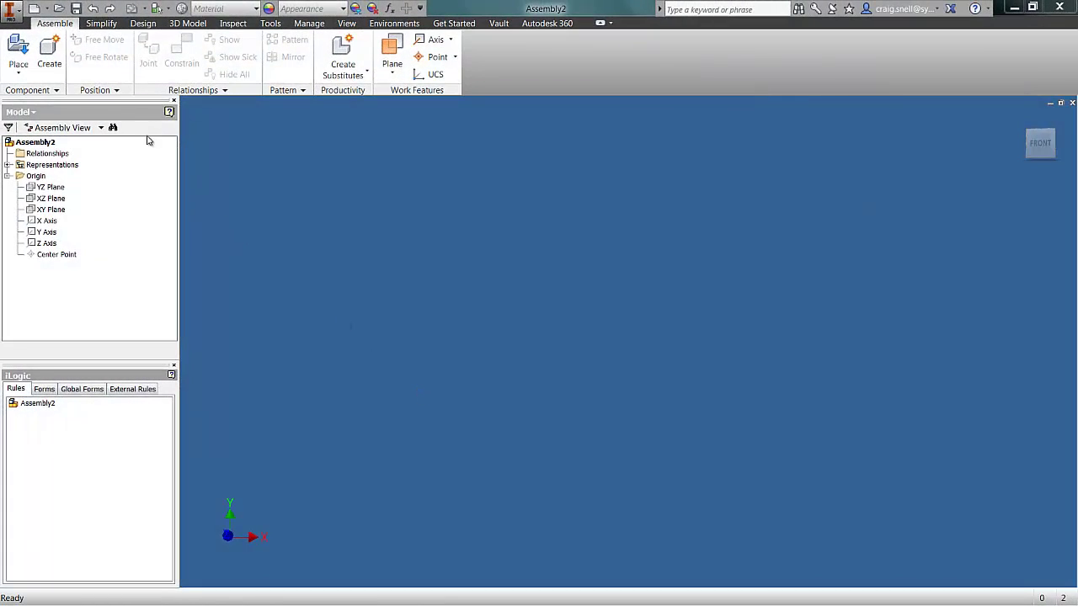
Place box.ipt into the assembly as box:1, grounded at the origin.
left_click(21, 74)
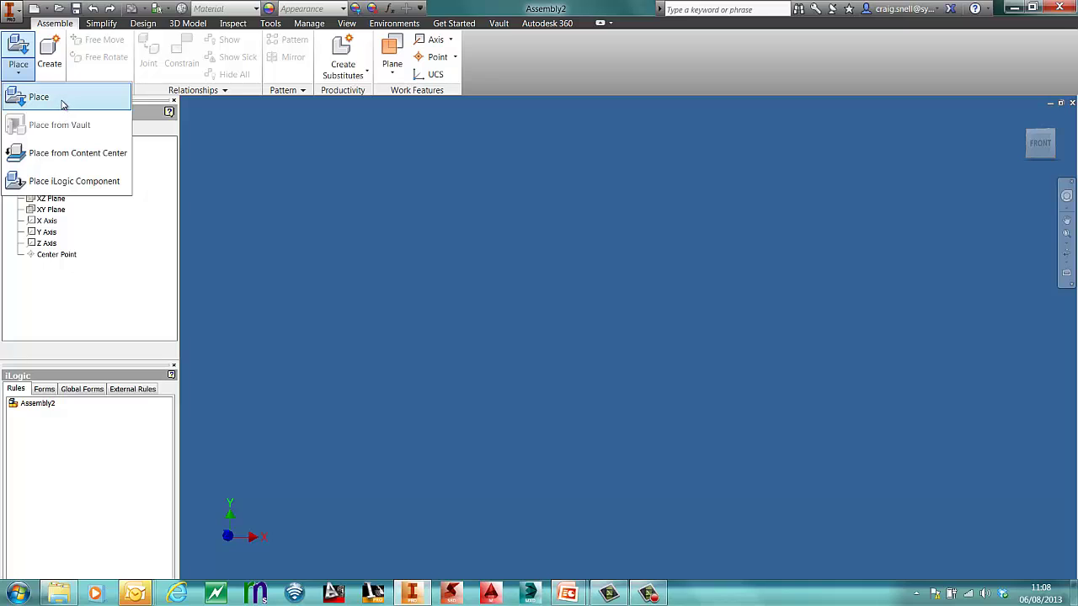
left_click(61, 102)
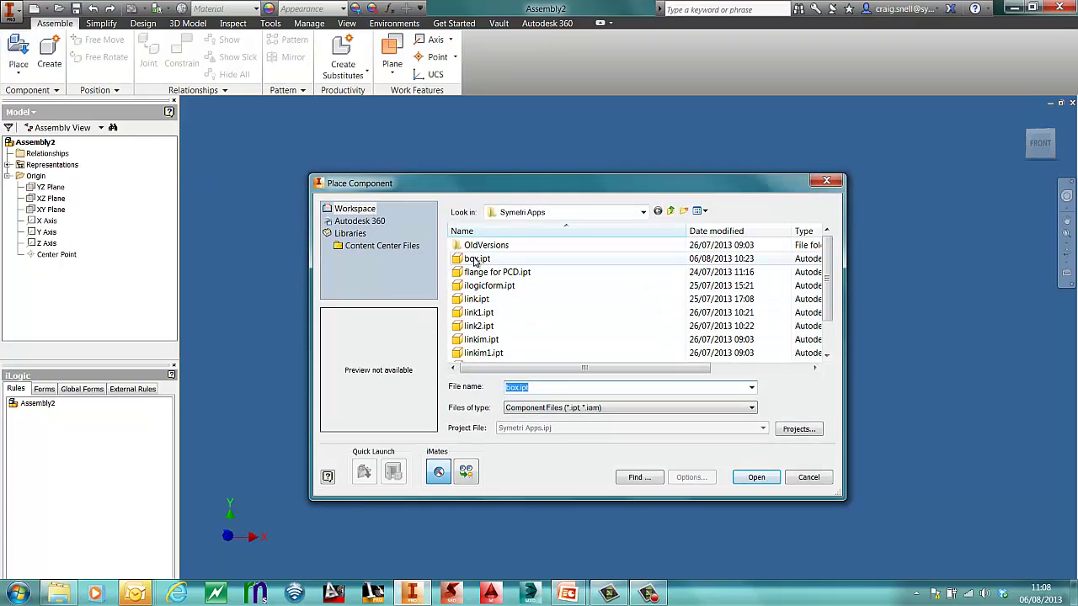
left_click(476, 261)
left_click(756, 477)
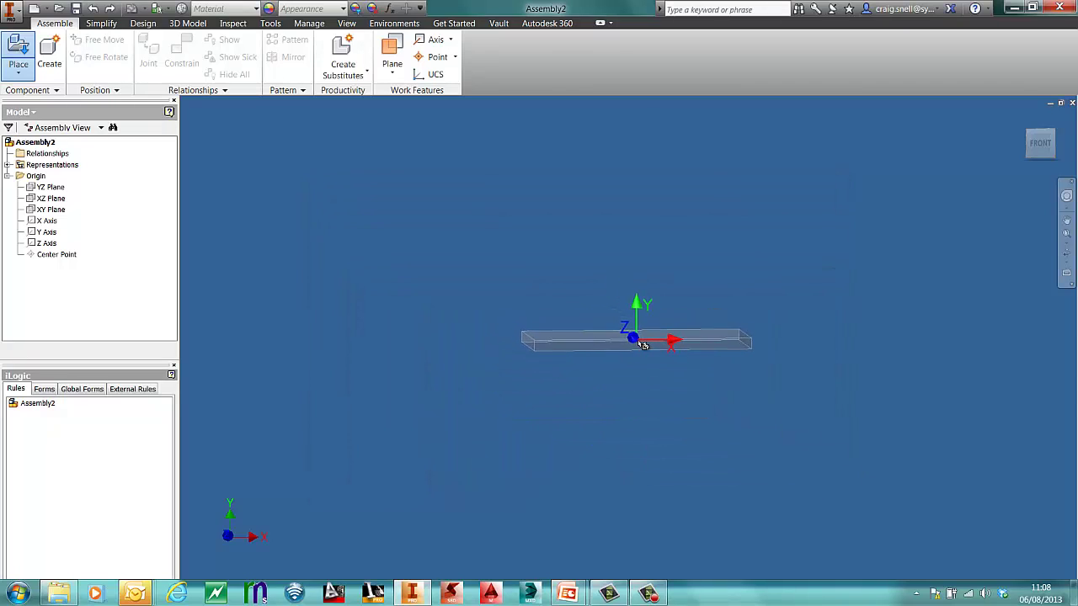
key("F6")
right_click(622, 358)
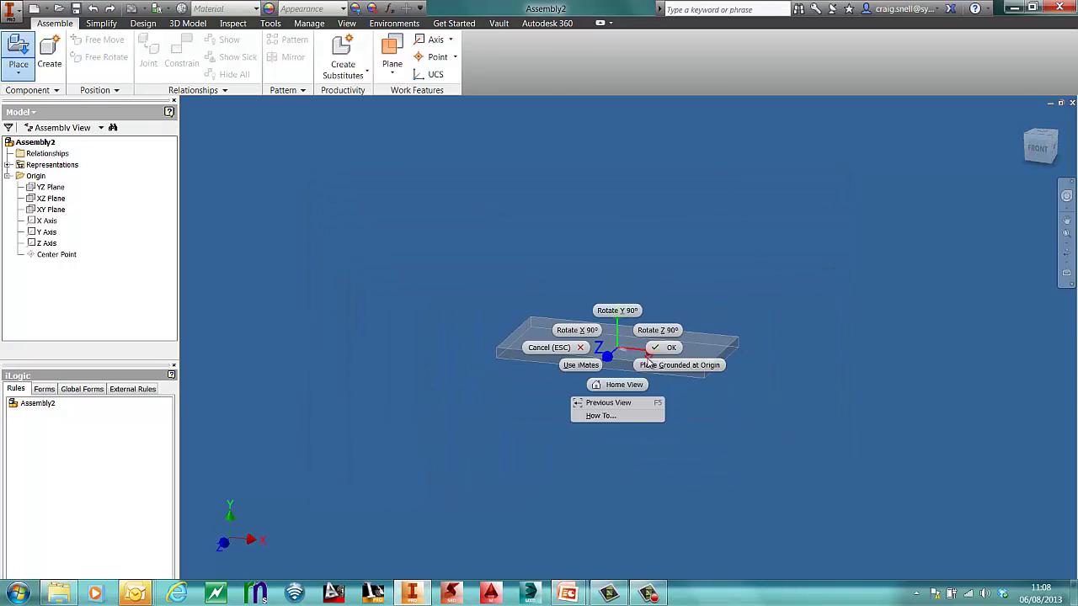
left_click(680, 367)
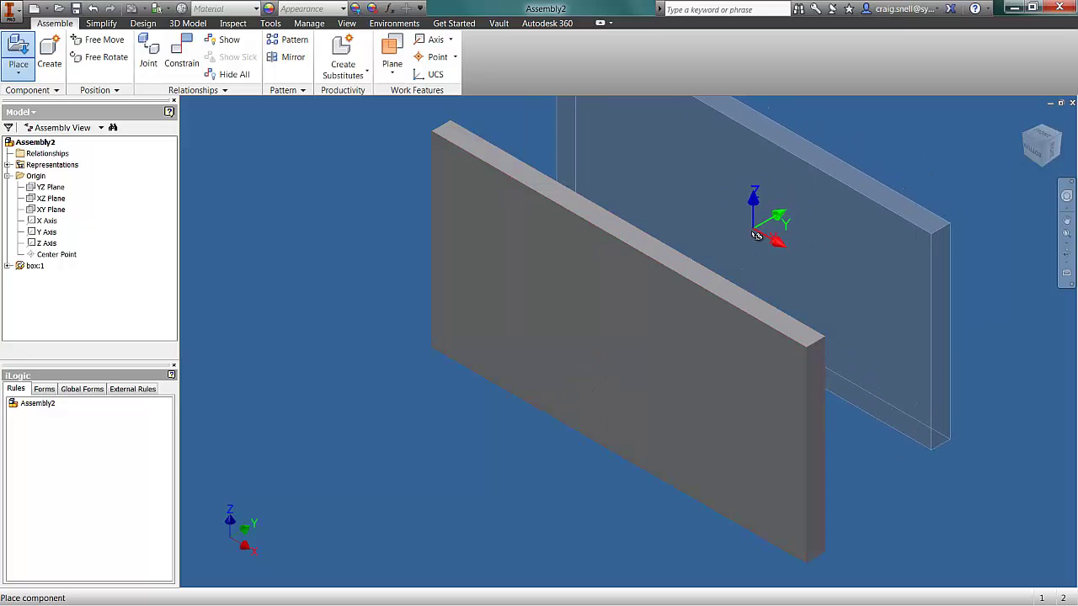
Place a second box copy, box:2, alongside the first and finish placing.
left_click(774, 221)
scroll(589, 404, "up", 5)
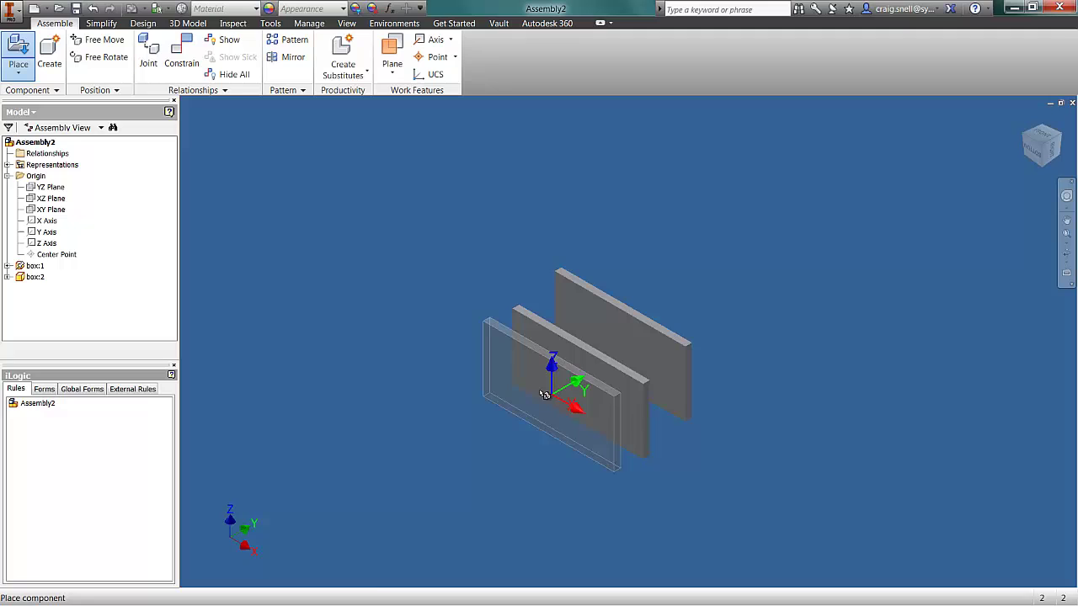
right_click(538, 390)
left_click(589, 393)
middle_click_drag(558, 323, 611, 358, "shift")
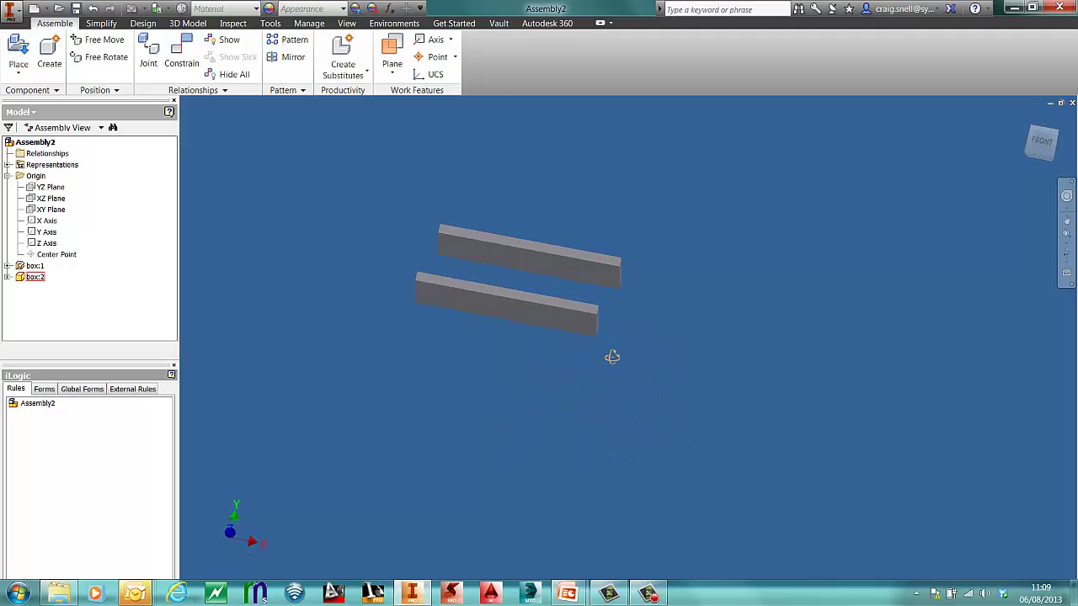
Apply a flush Mate constraint between a face on each box.
middle_click_drag(510, 354, 559, 401, "shift")
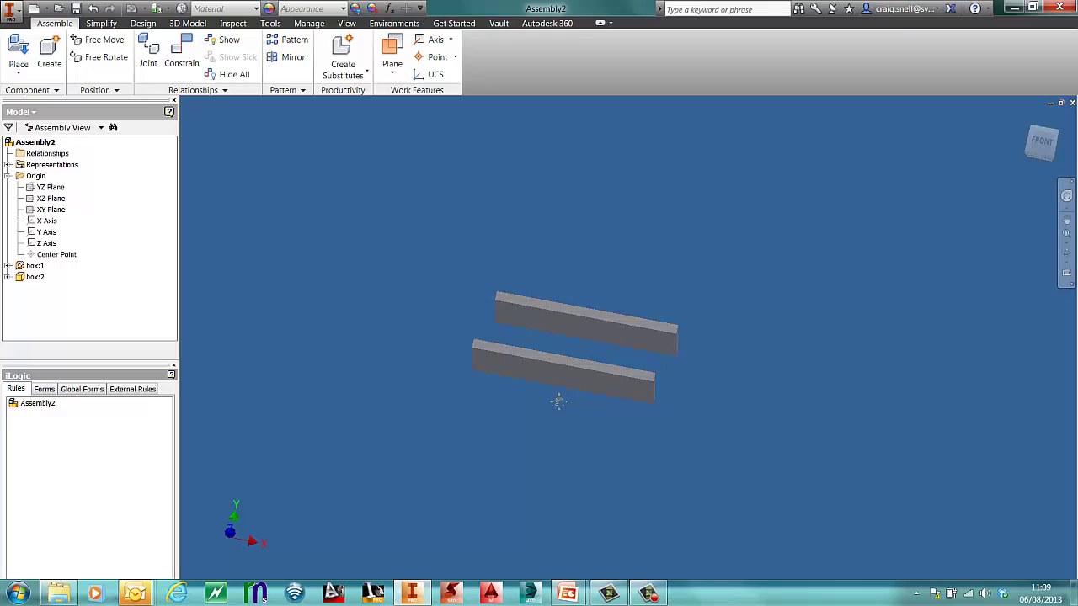
left_click(181, 59)
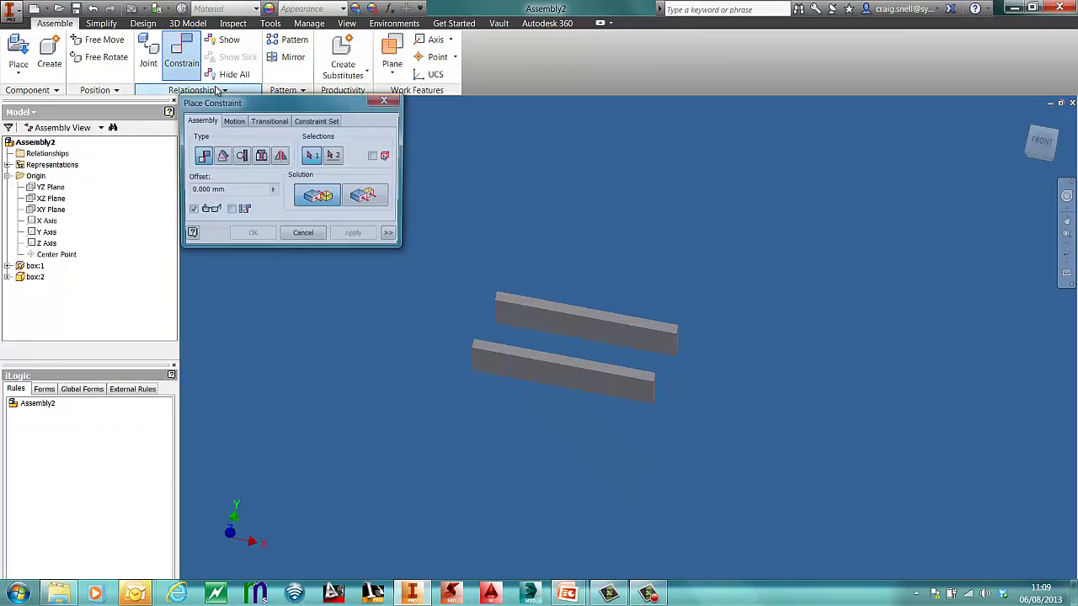
left_click(368, 196)
left_click(587, 310)
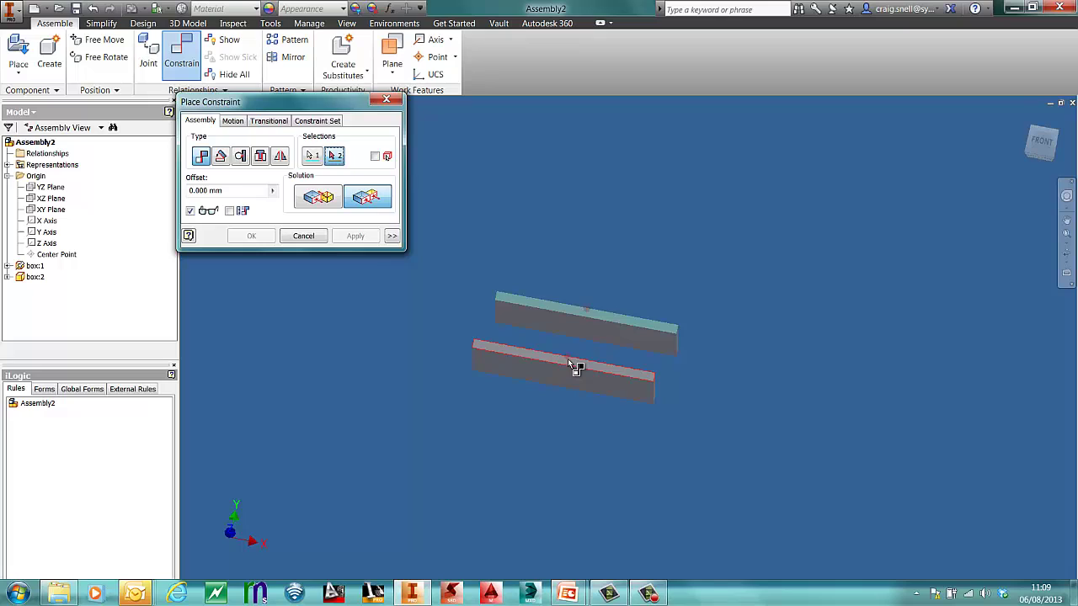
left_click(567, 359)
left_click(359, 236)
Add a second flush constraint between the upper and lower box faces.
middle_click_drag(459, 329, 519, 335, "shift")
left_click(520, 334)
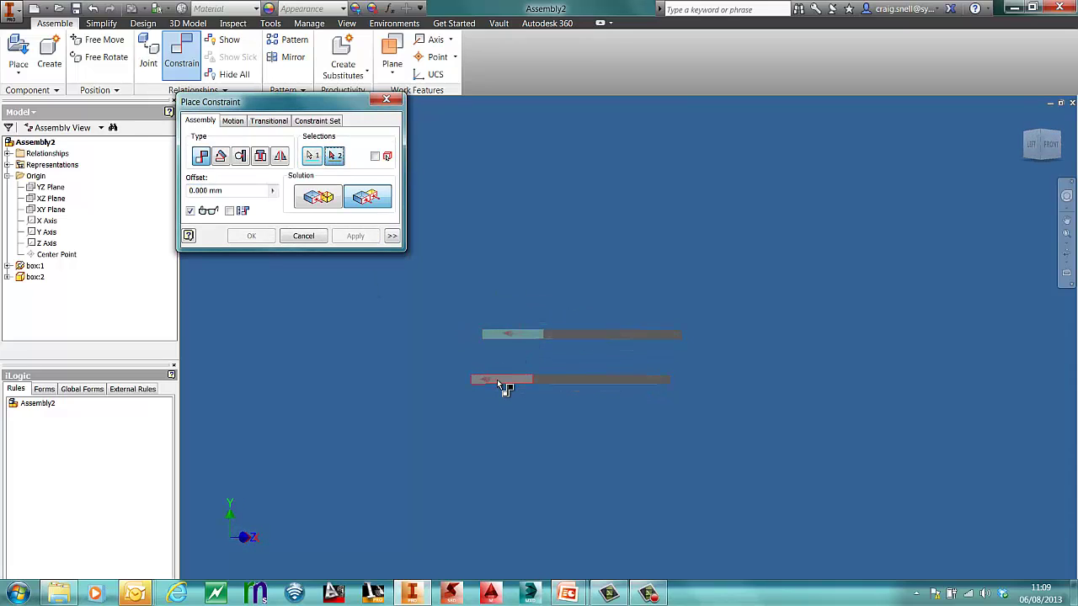
left_click(497, 382)
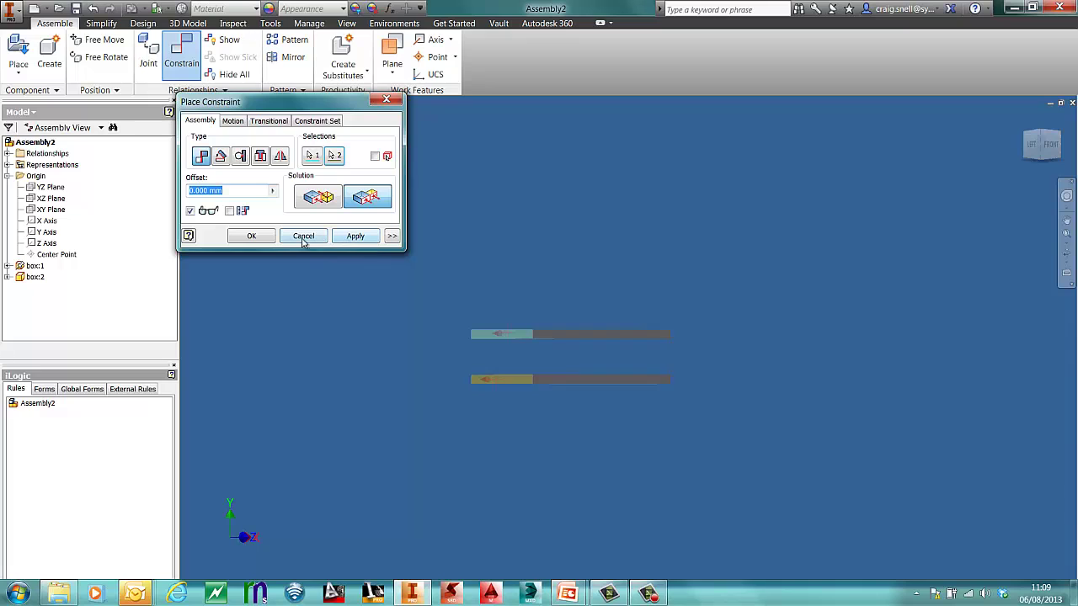
left_click(257, 236)
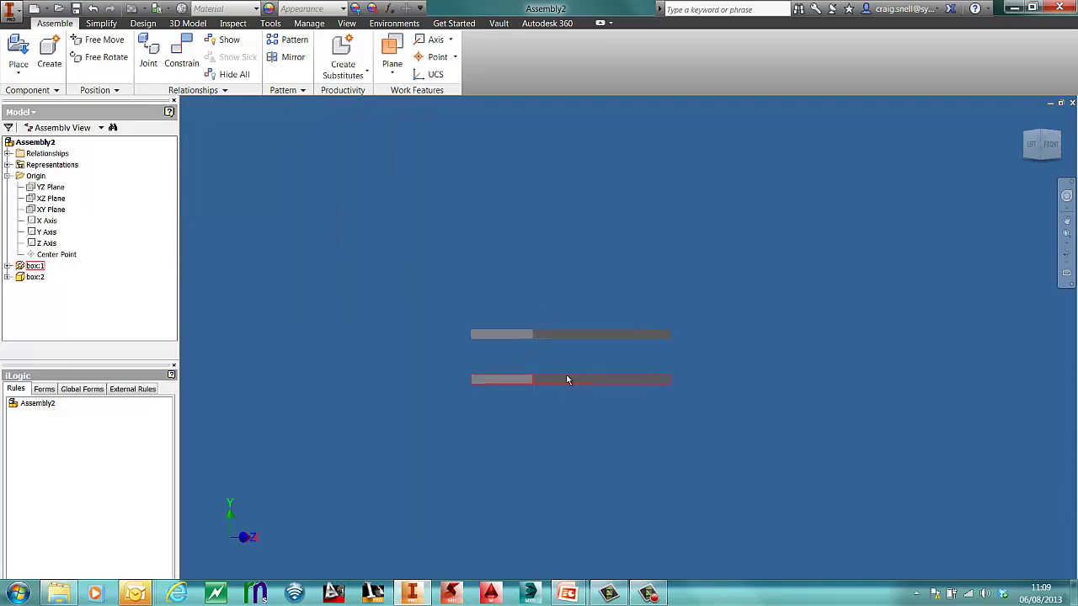
middle_click_drag(578, 363, 741, 370, "shift")
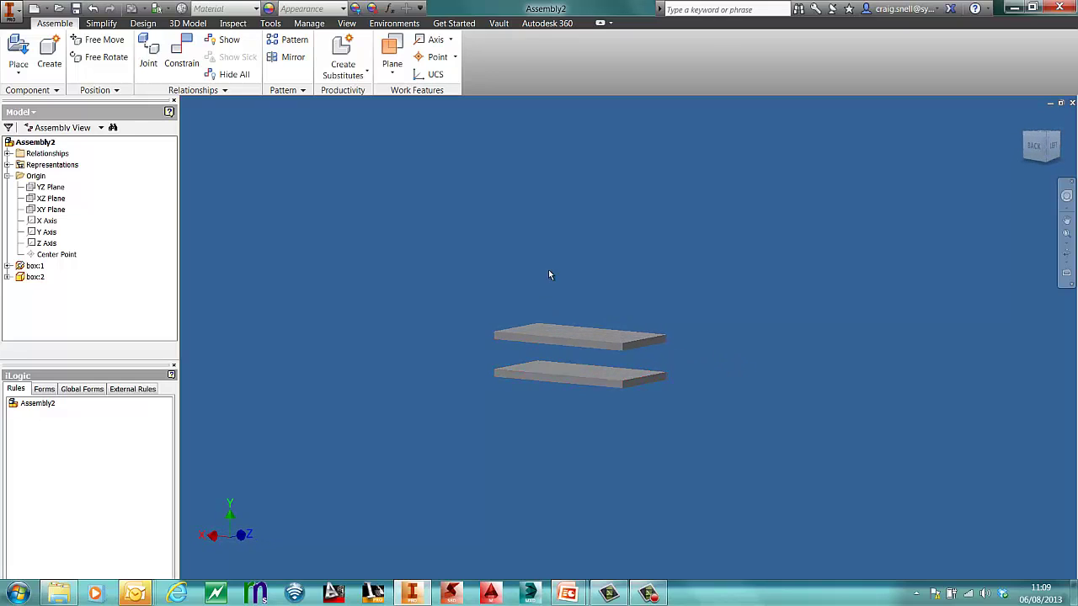
middle_click_drag(548, 270, 548, 300)
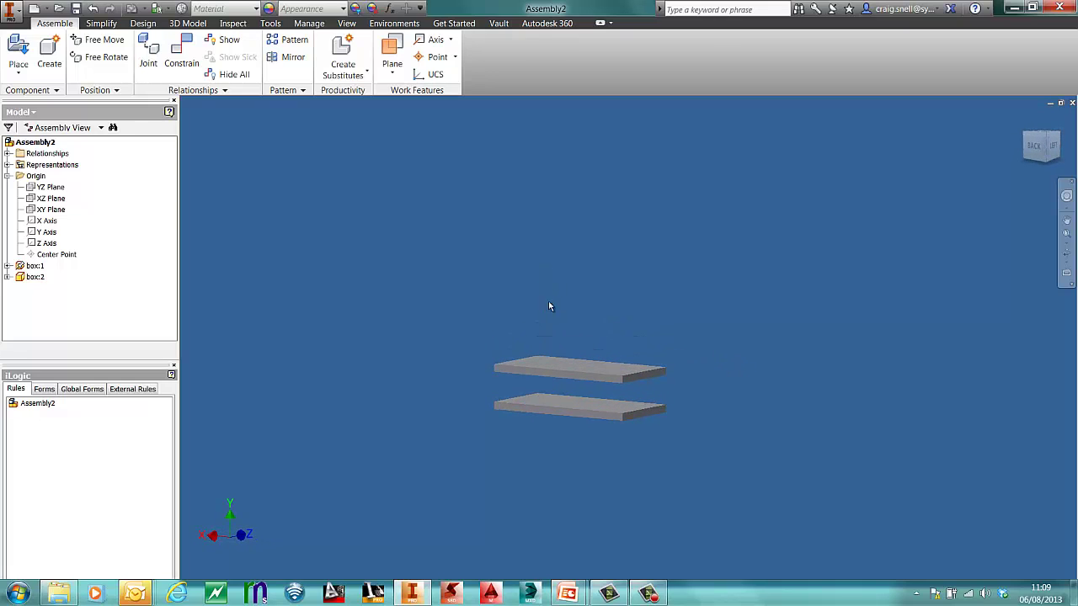
Add a numeric user parameter named mate with the value 150 mm.
left_click(186, 25)
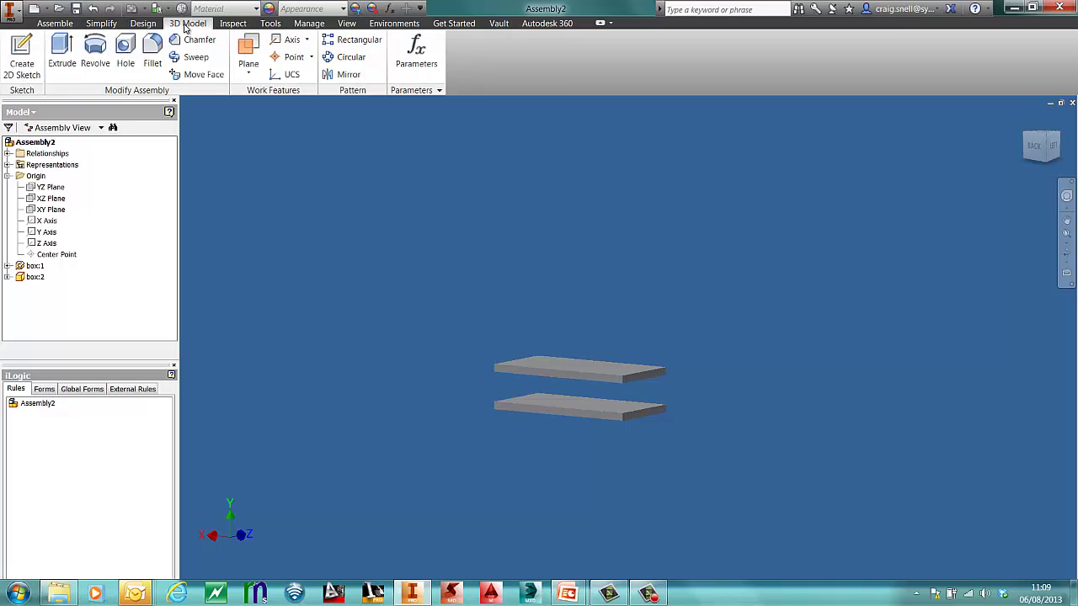
left_click(415, 56)
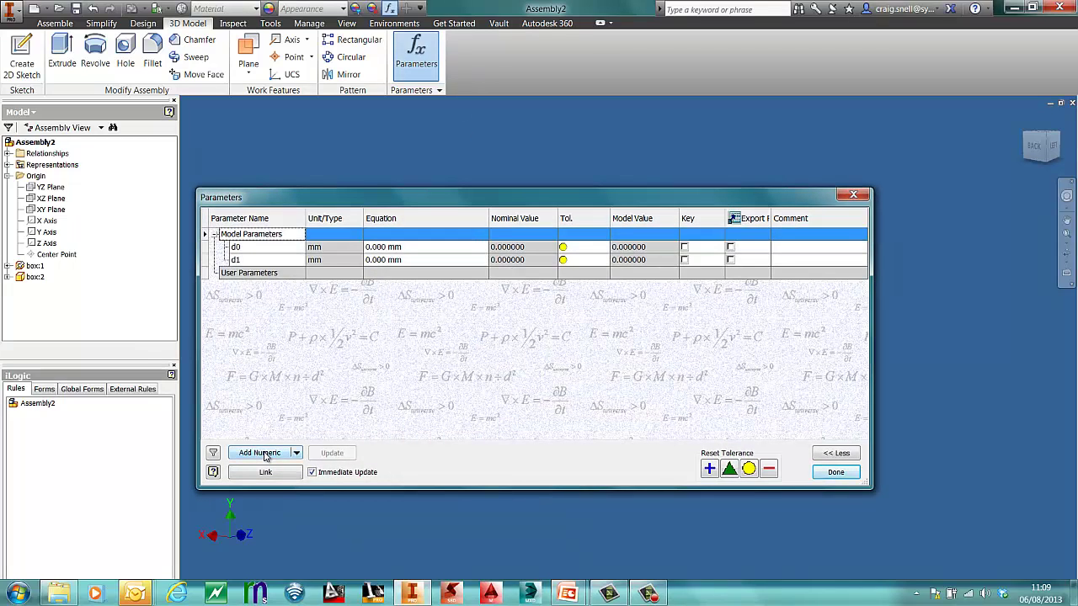
left_click(256, 453)
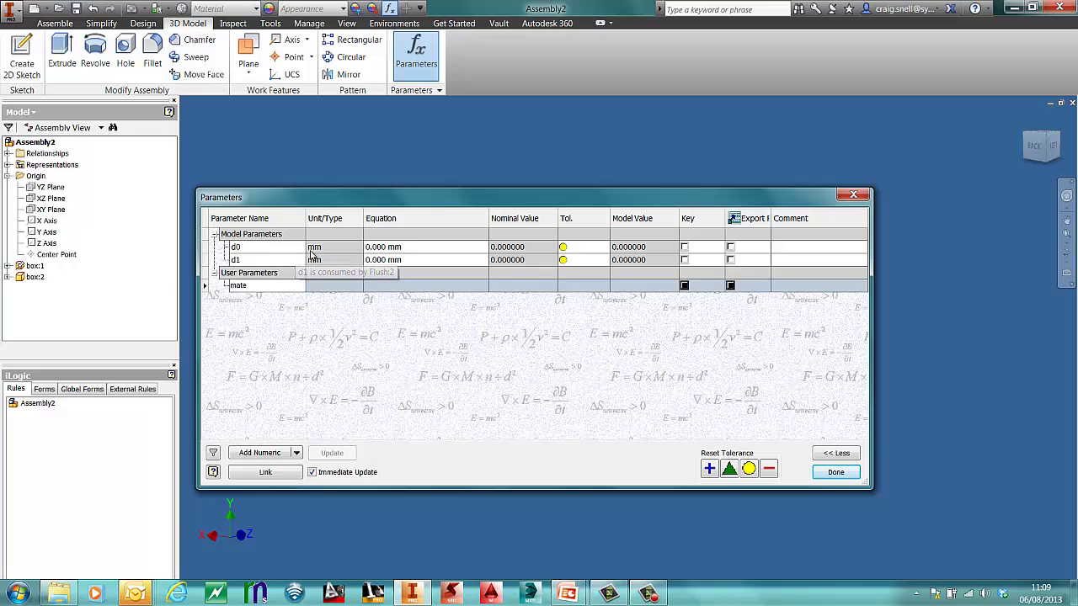
left_click(402, 285)
type("150")
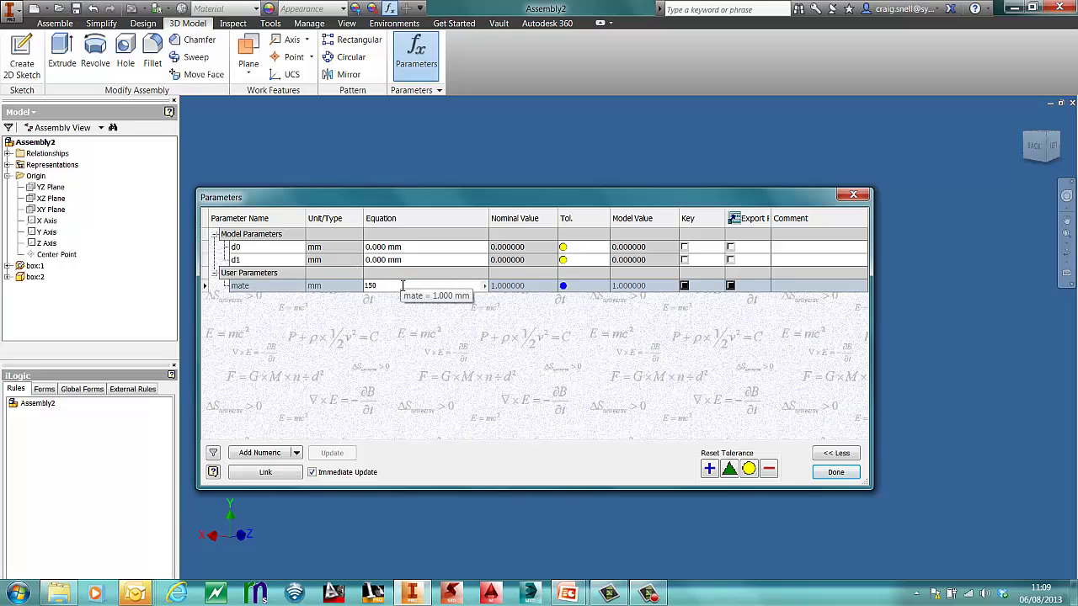
key("Return")
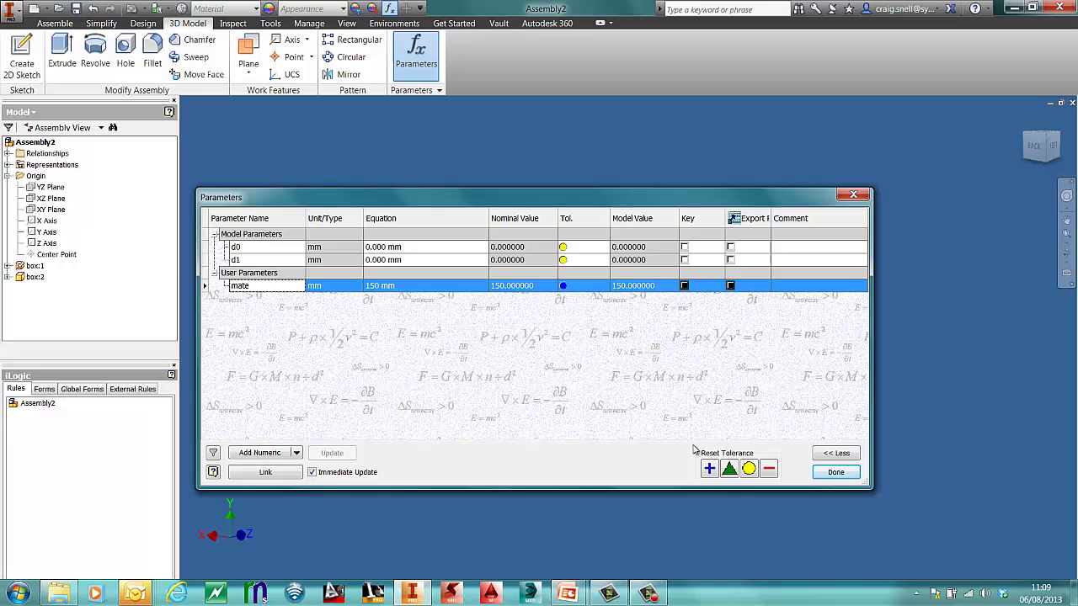
left_click(836, 472)
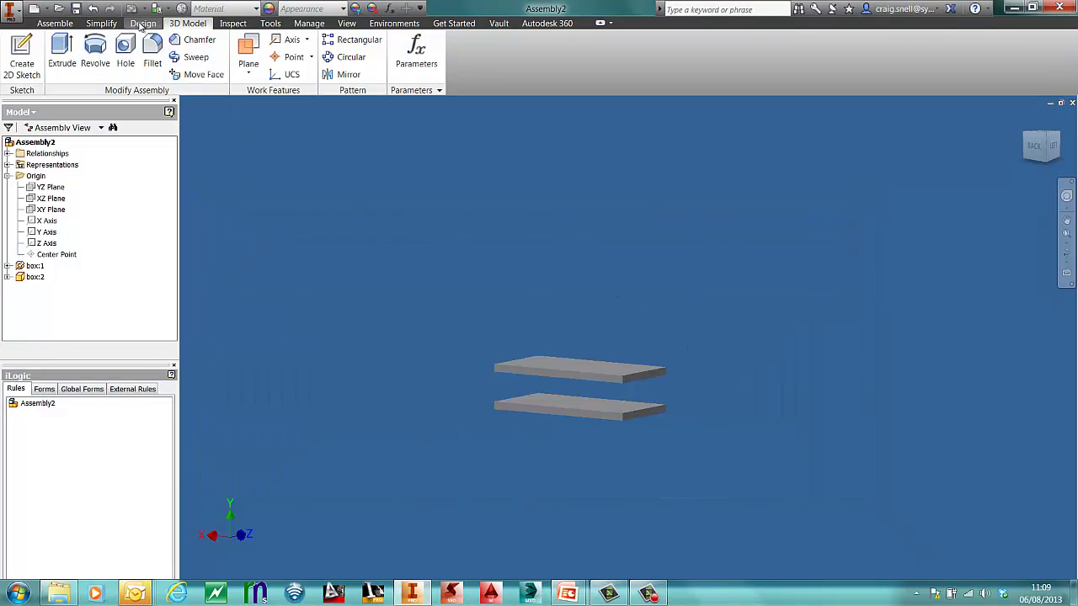
Mate the facing plate faces with the offset set to the mate parameter.
left_click(54, 23)
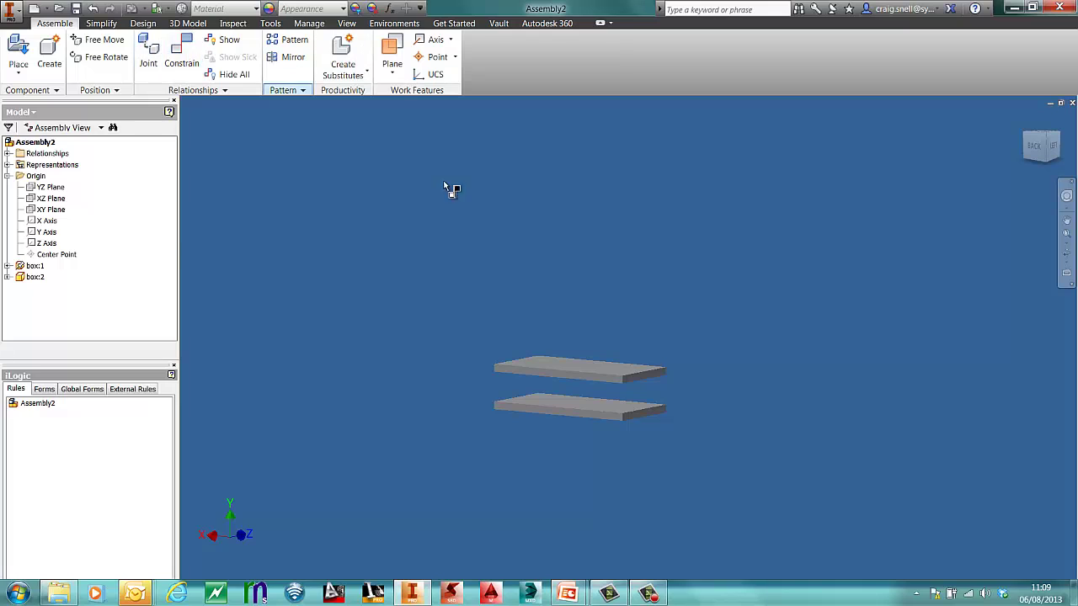
key("c")
left_click(567, 399)
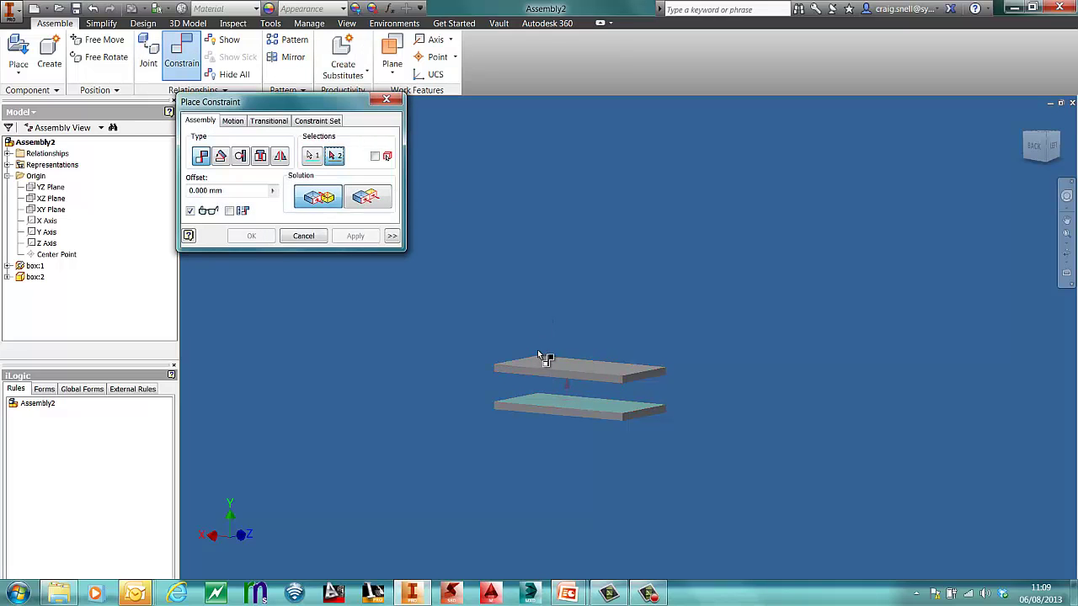
middle_click_drag(543, 358, 567, 385, "shift")
left_click(566, 394)
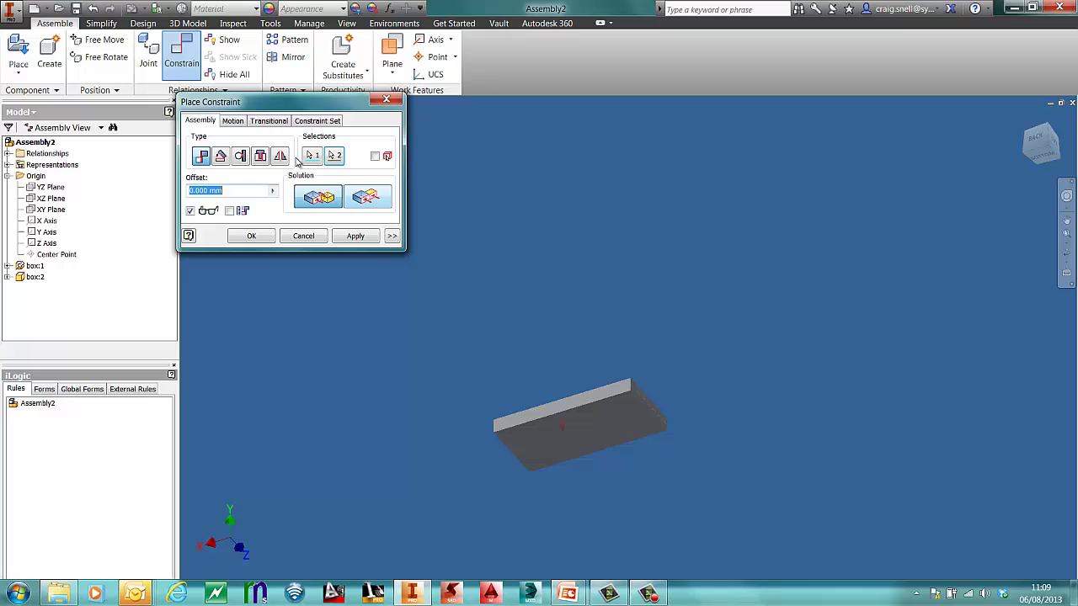
type("mate")
left_click(253, 237)
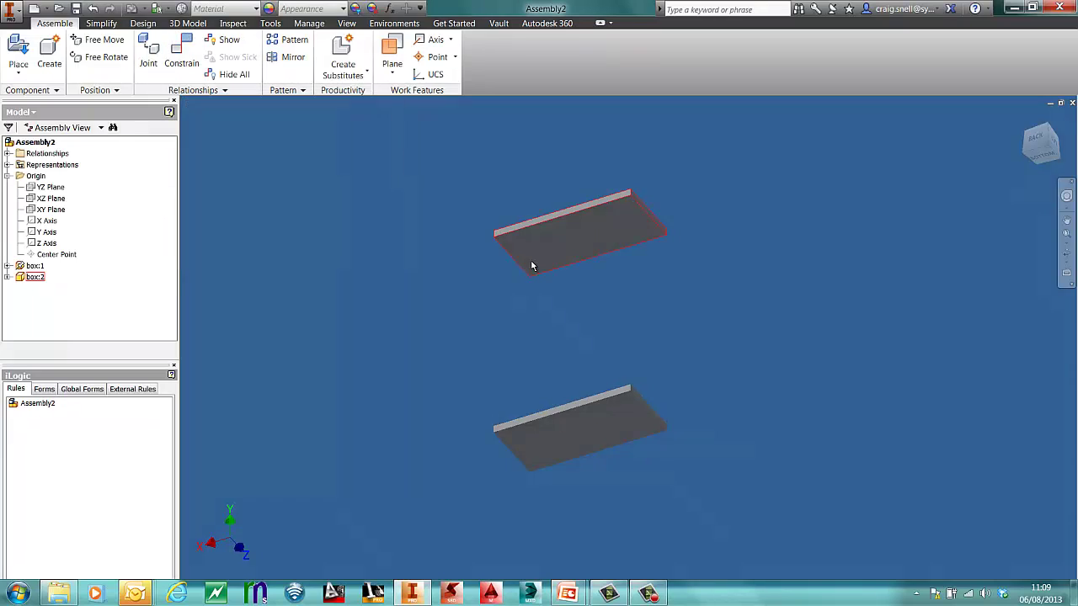
middle_click_drag(531, 264, 344, 306, "shift")
middle_click_drag(657, 311, 551, 406)
scroll(550, 337, "up", 3)
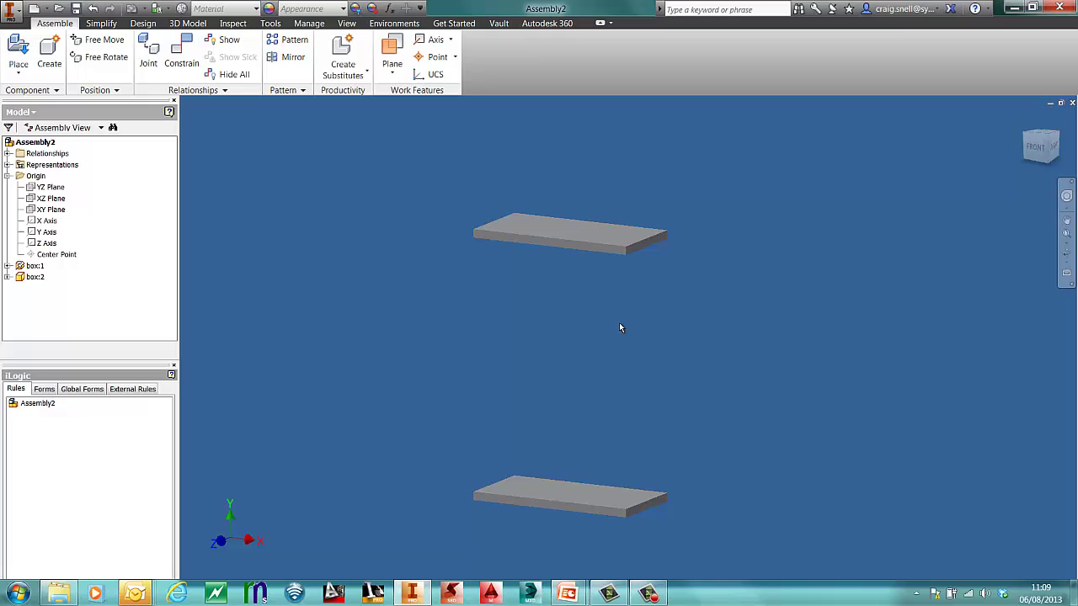
middle_click_drag(601, 327, 608, 289)
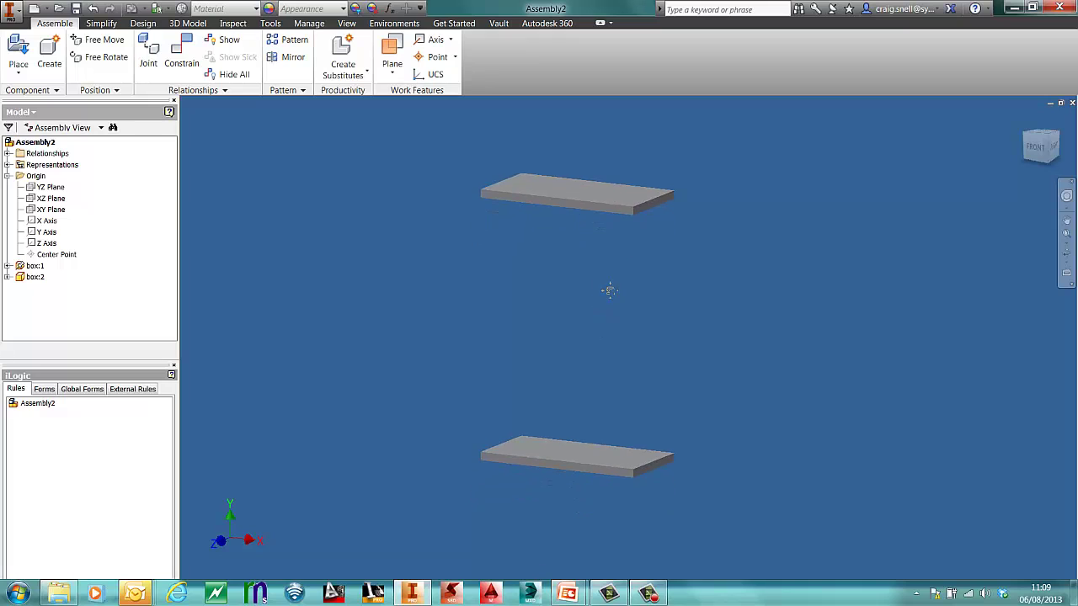
Create the in-place component spring1 and place it on the XY Plane.
left_click(48, 57)
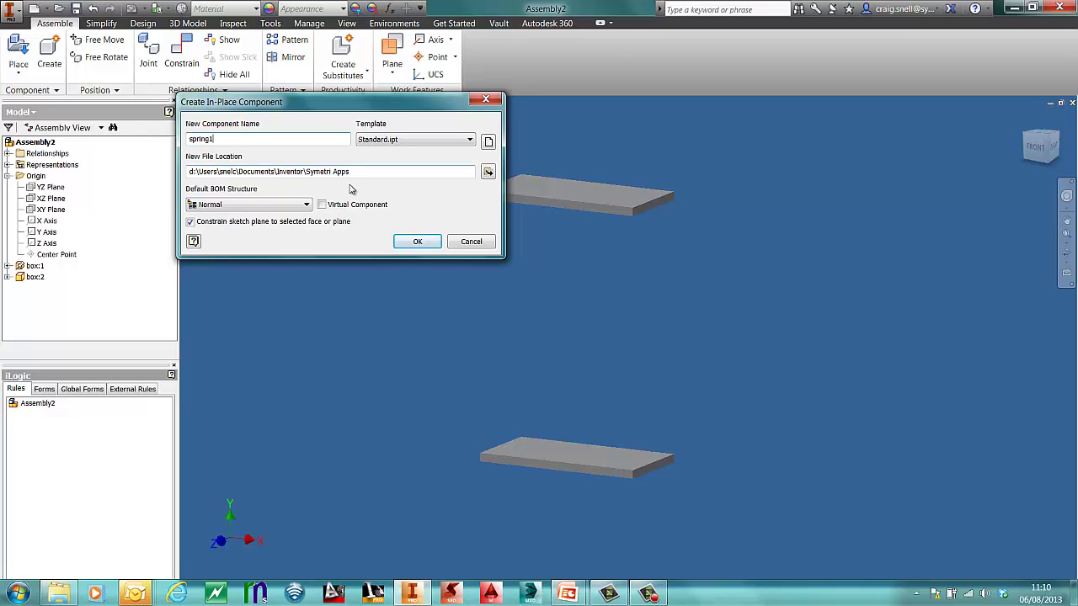
left_click(417, 243)
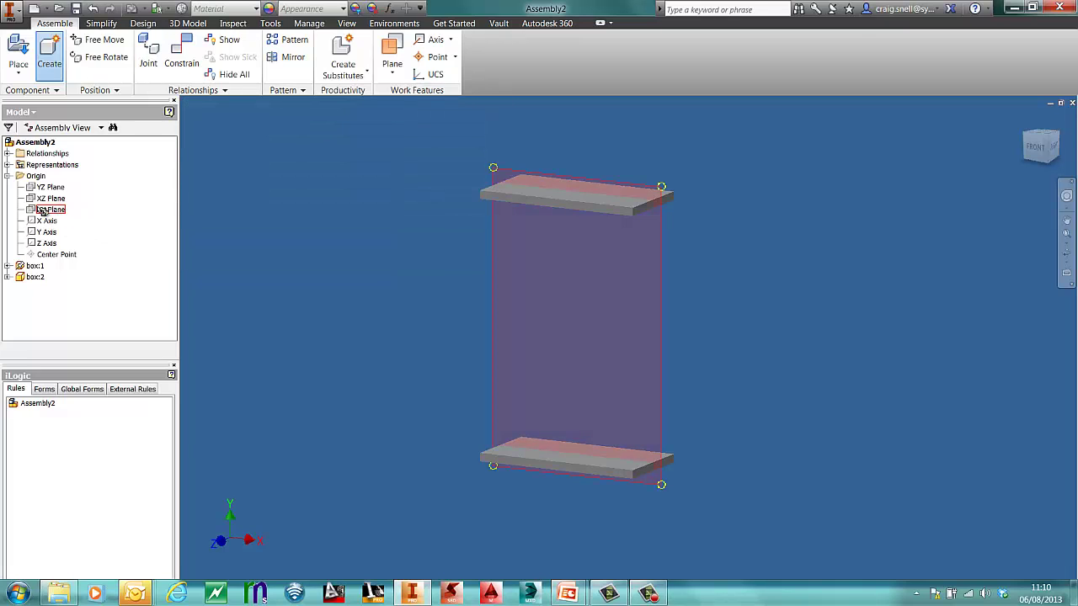
left_click(43, 210)
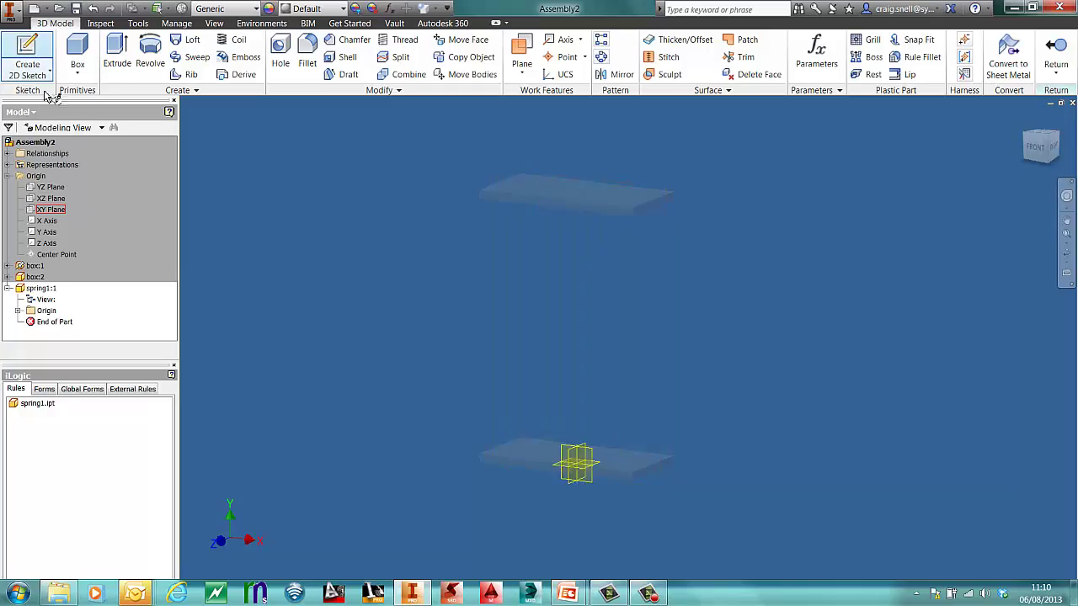
Start a sketch on a work plane and project the top and bottom plate edges.
left_click(49, 210)
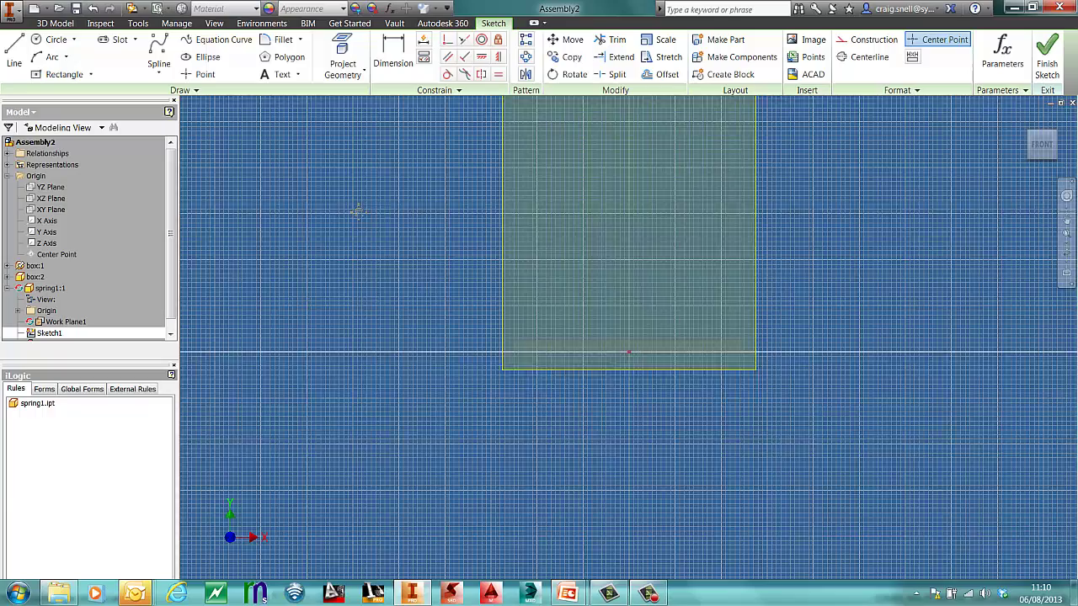
key("p")
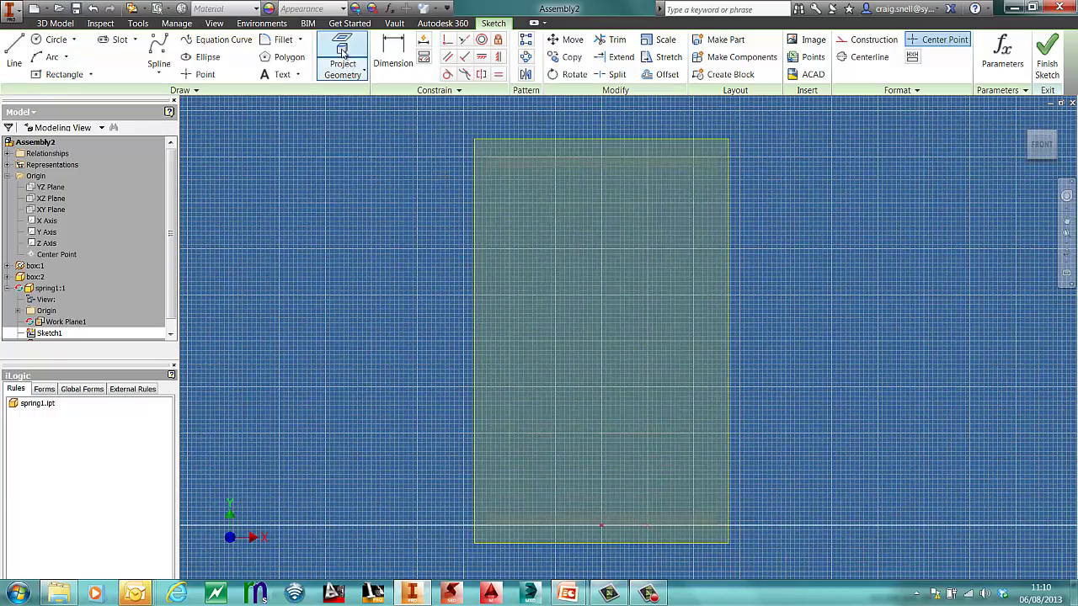
left_click(566, 160)
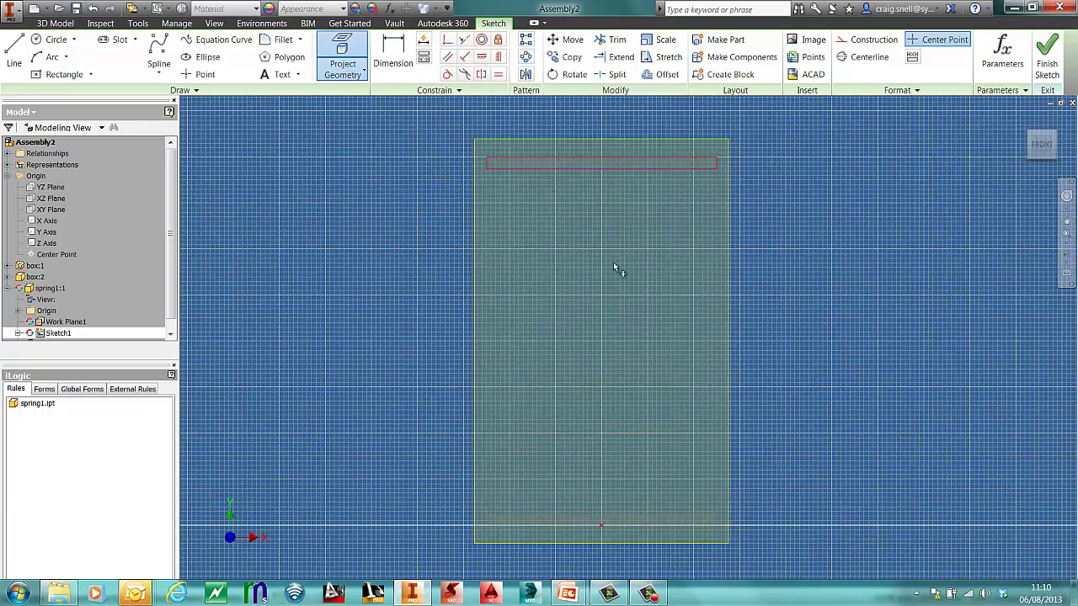
left_click(568, 520)
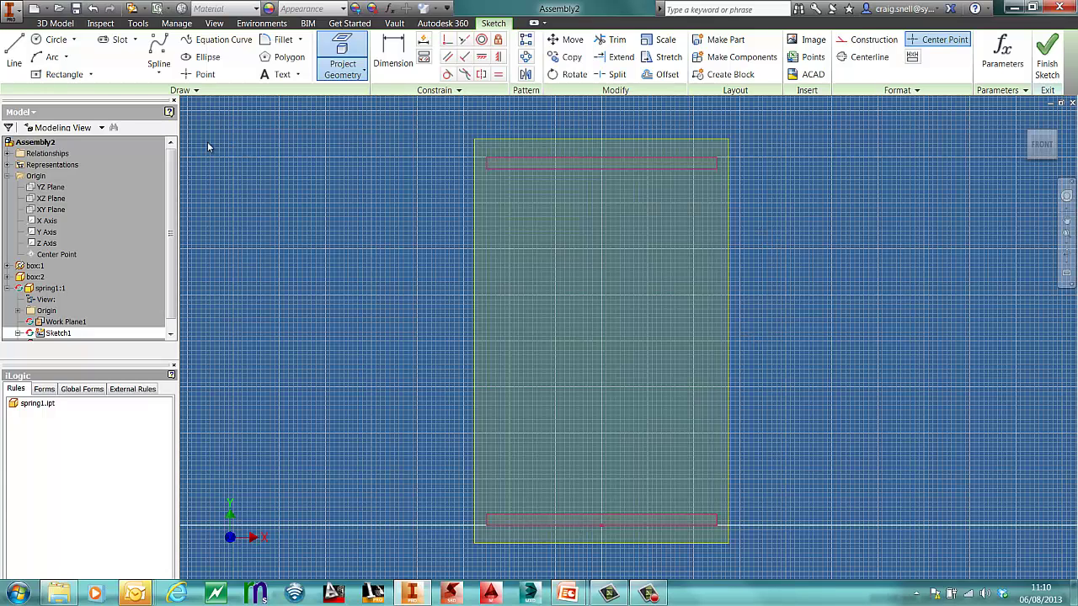
Draw a vertical centerline between the midpoints of the two projected edges.
left_click(12, 52)
left_click(863, 56)
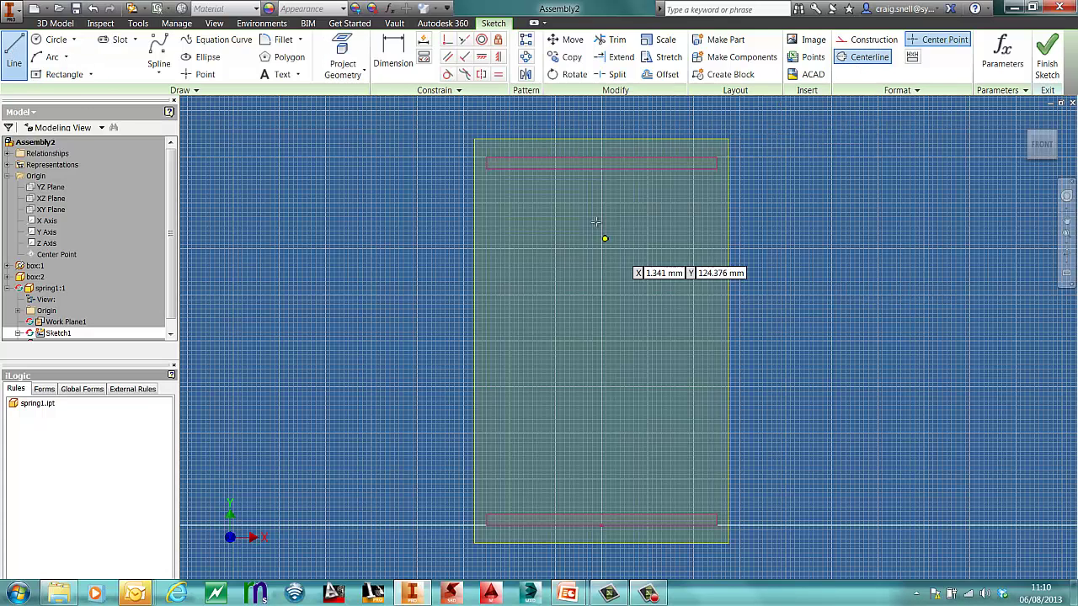
left_click(601, 171)
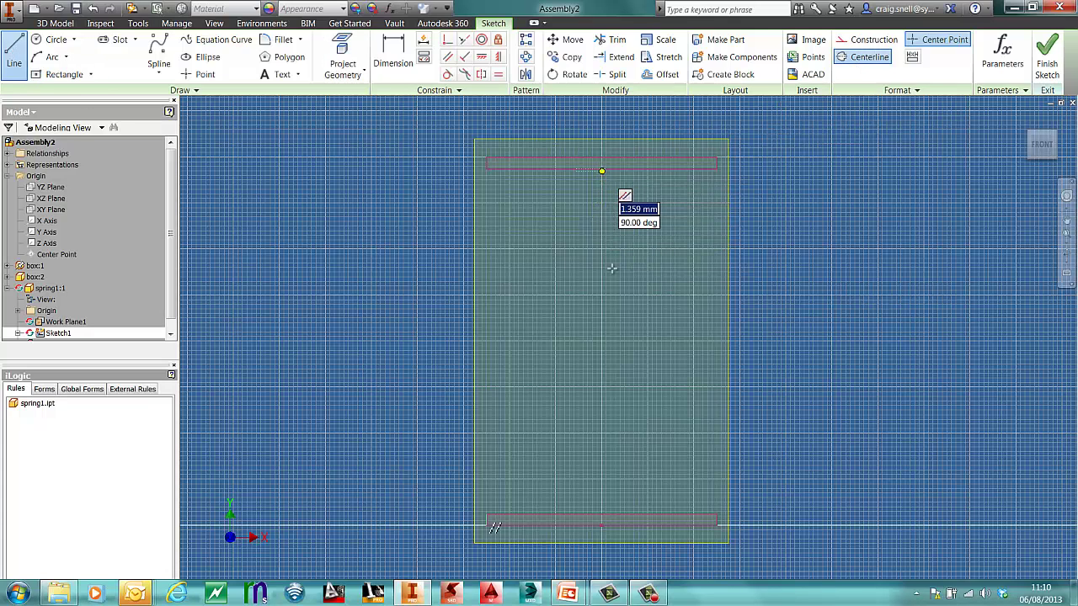
left_click(602, 513)
right_click(698, 441)
key("Escape")
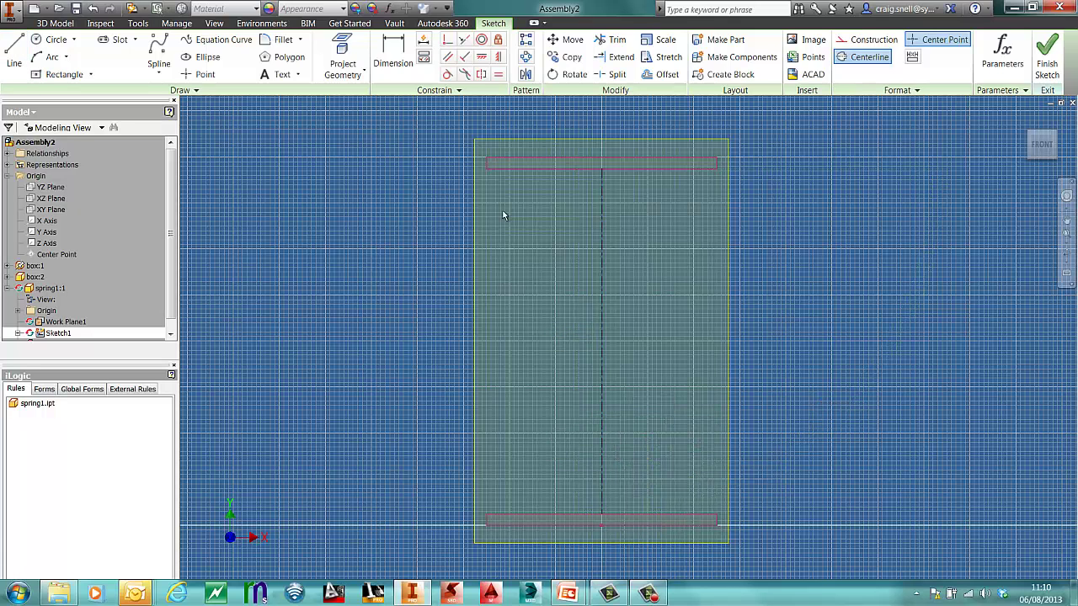
Dimension the centerline length as a driven 150 reference dimension.
left_click(394, 66)
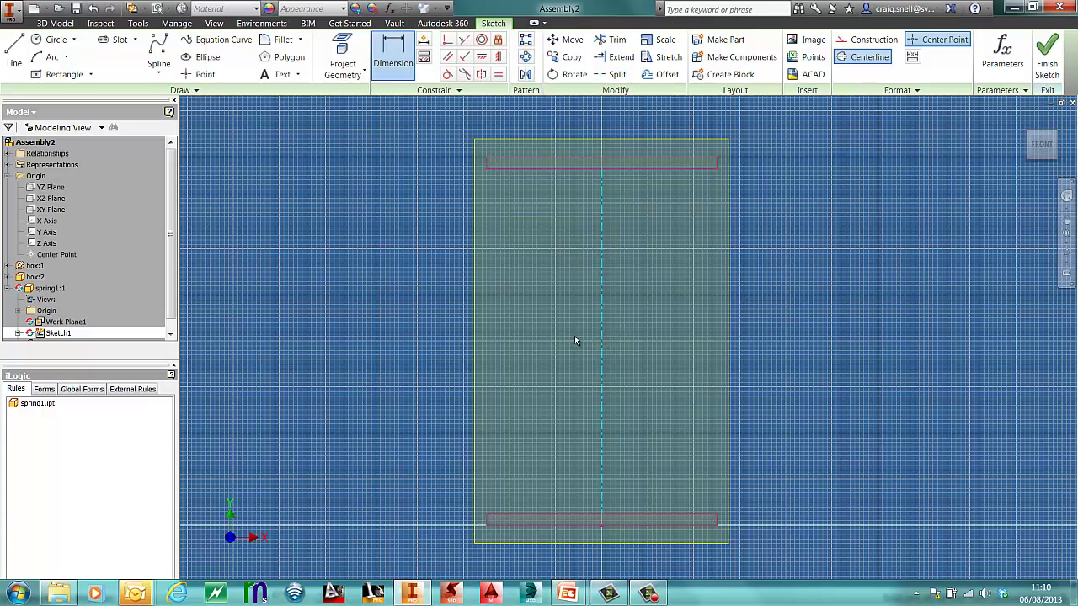
left_click(601, 340)
left_click(530, 349)
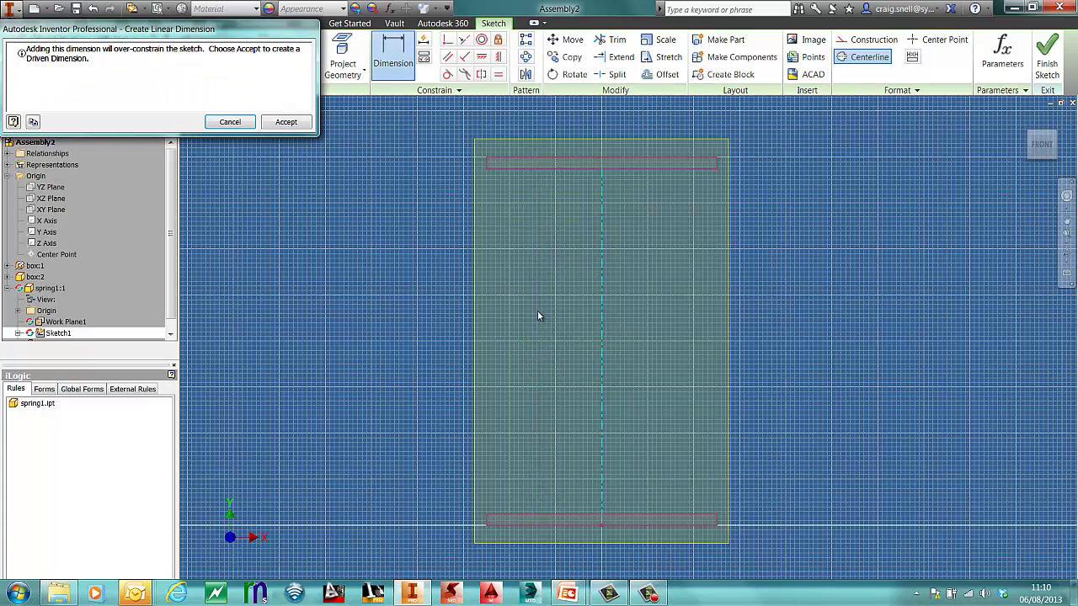
left_click(283, 126)
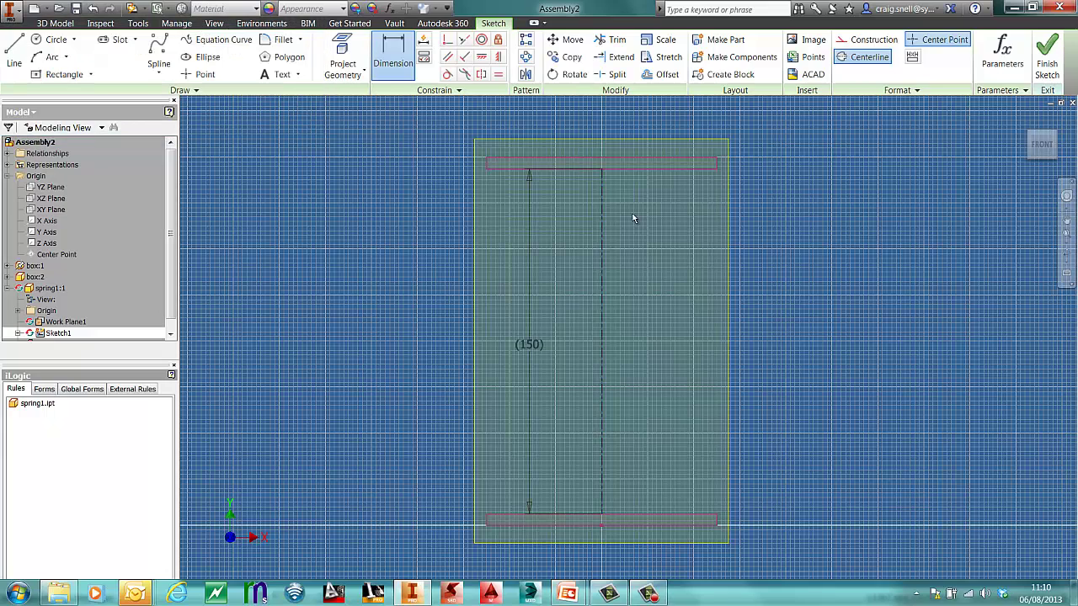
Draw a circle on the bottom edge and dimension it Ø50 about the centerline.
left_click(52, 41)
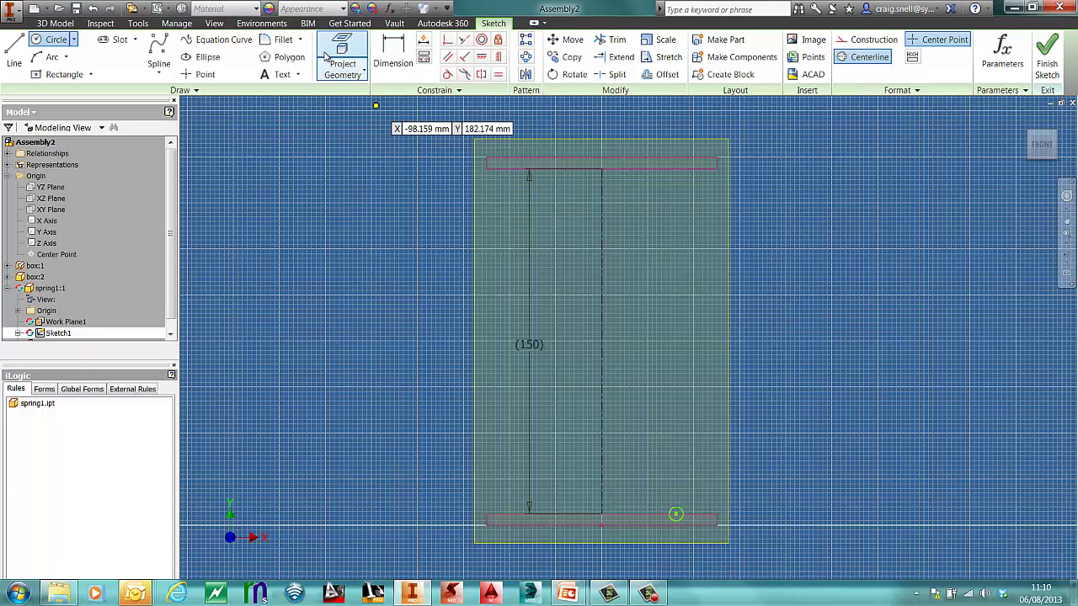
left_click(392, 57)
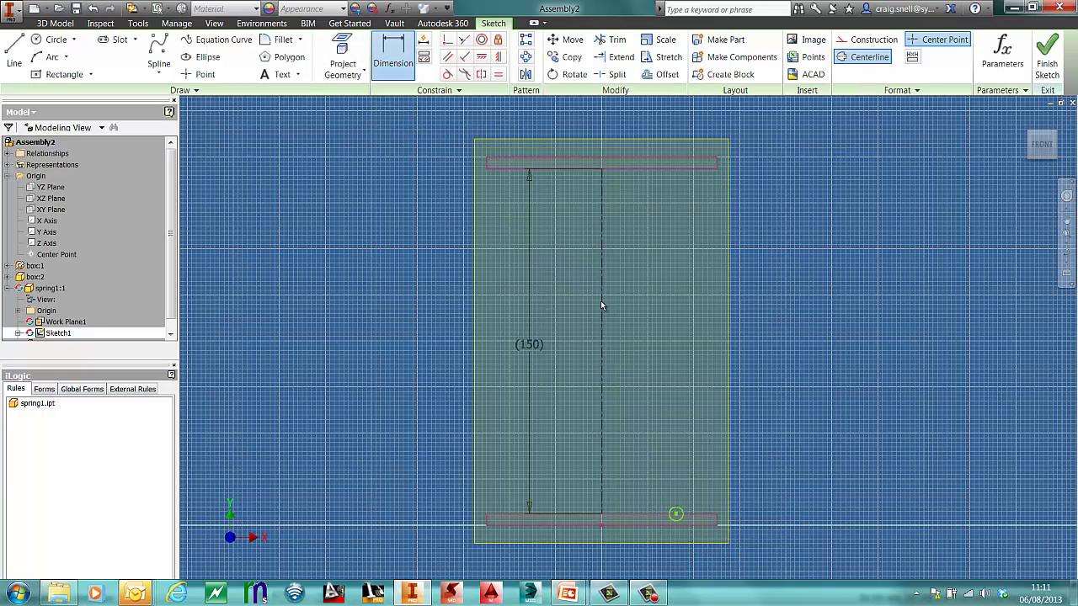
left_click(603, 492)
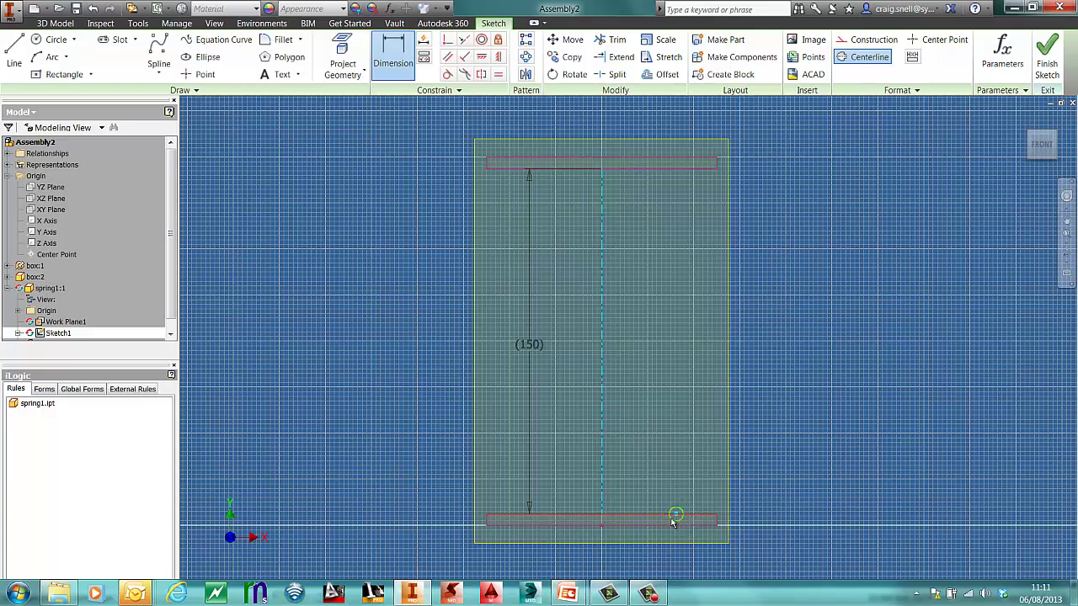
left_click(676, 514)
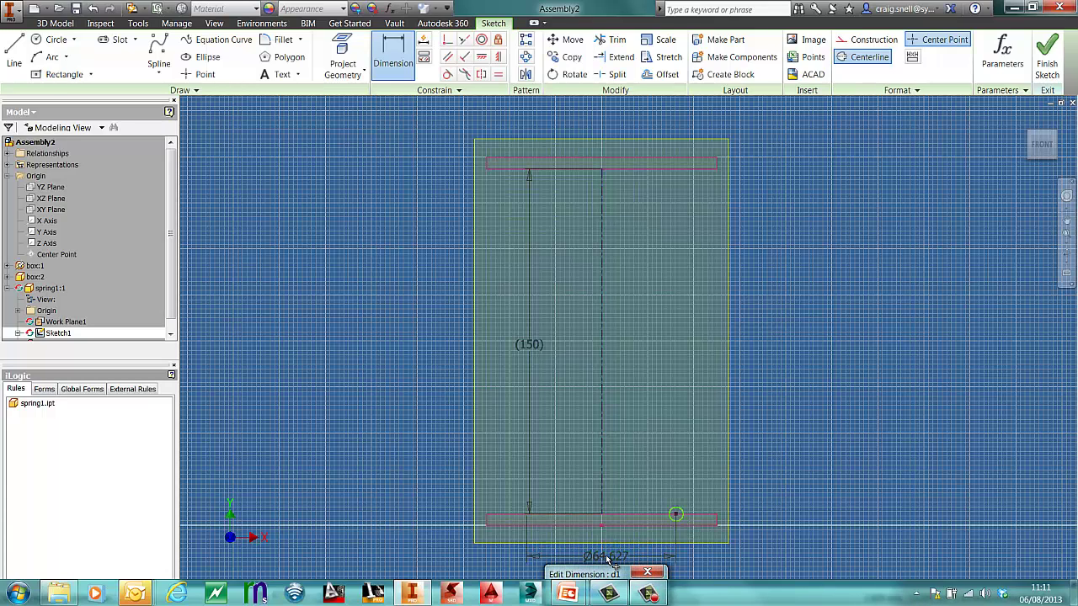
type("50")
key("Return")
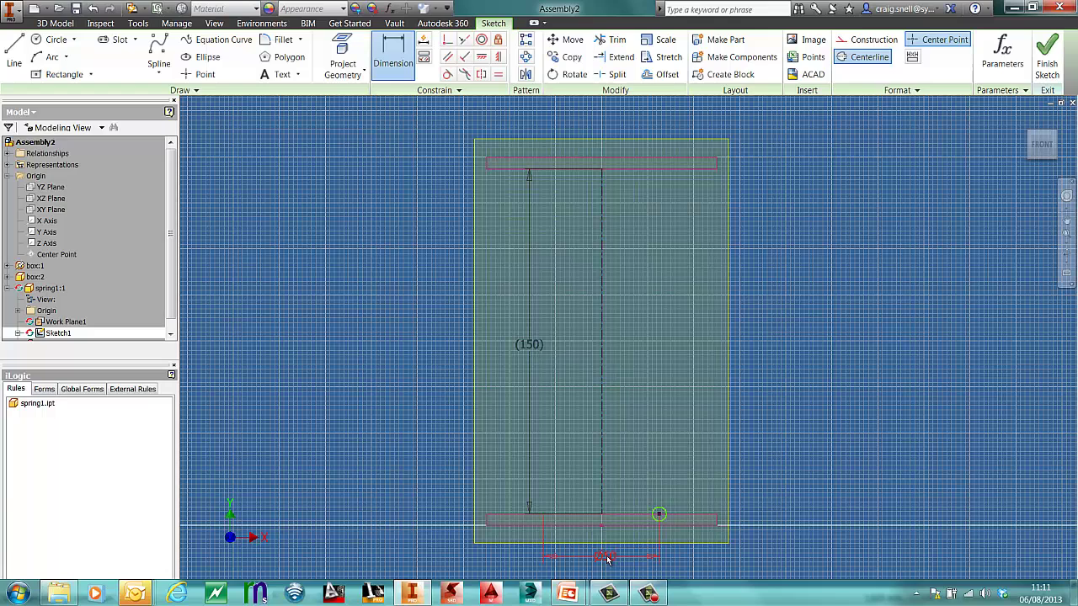
Size the small circle to 5 and finish the sketch.
left_click(666, 511)
left_click(684, 491)
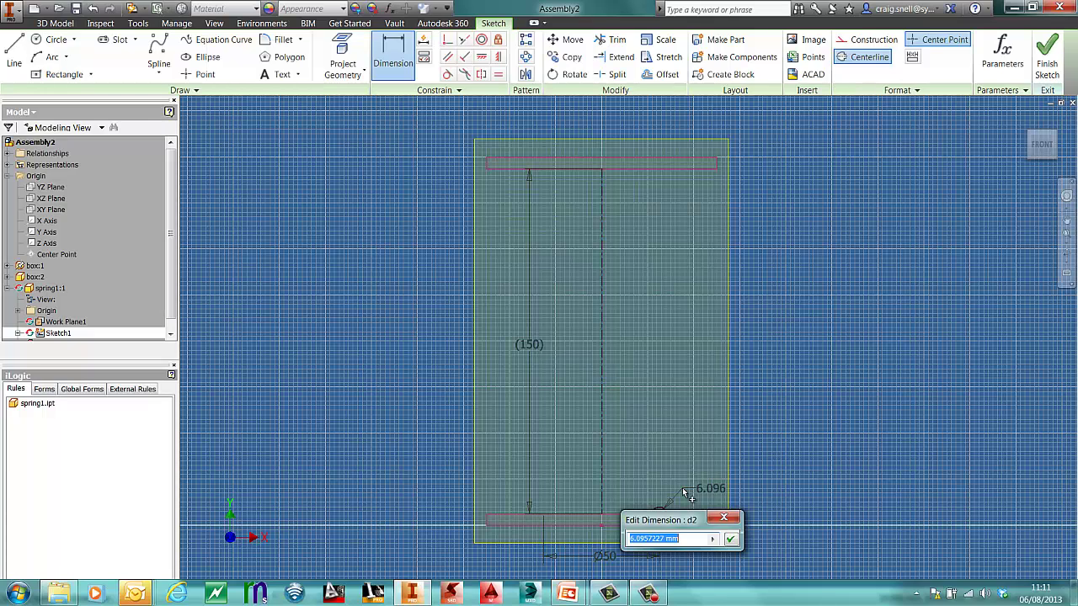
type("5")
key("Return")
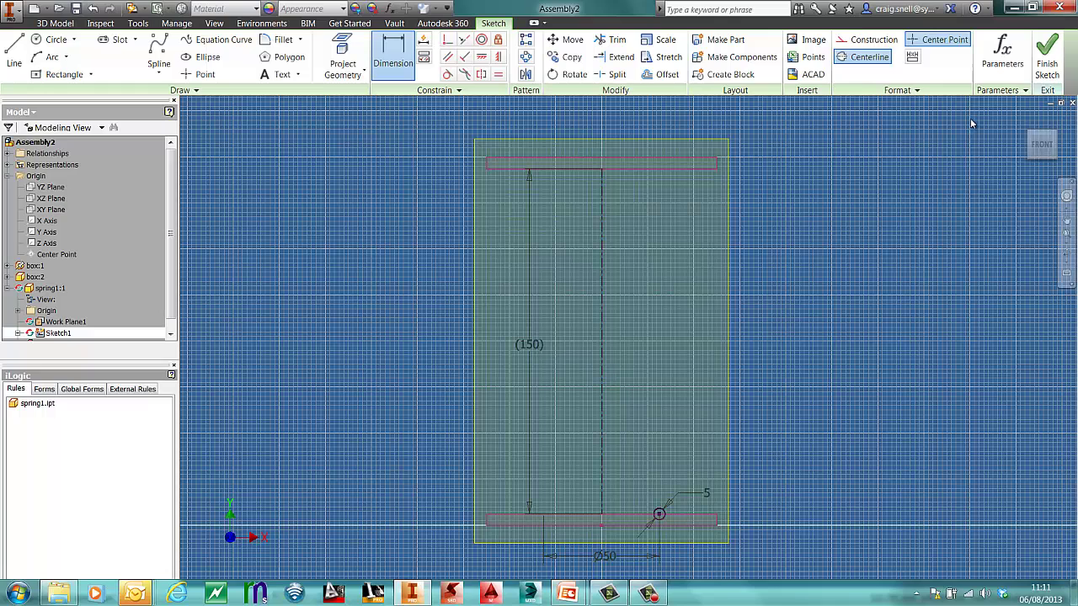
left_click(1048, 64)
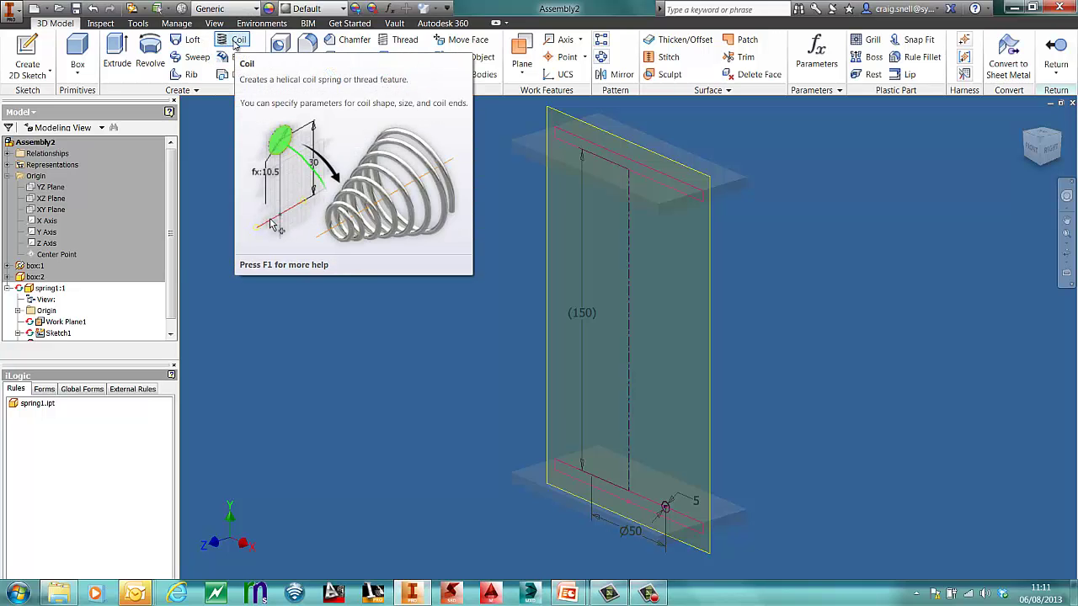
Start a coil with the small circle as profile and the centerline as axis.
left_click(234, 42)
scroll(648, 514, "down", 4)
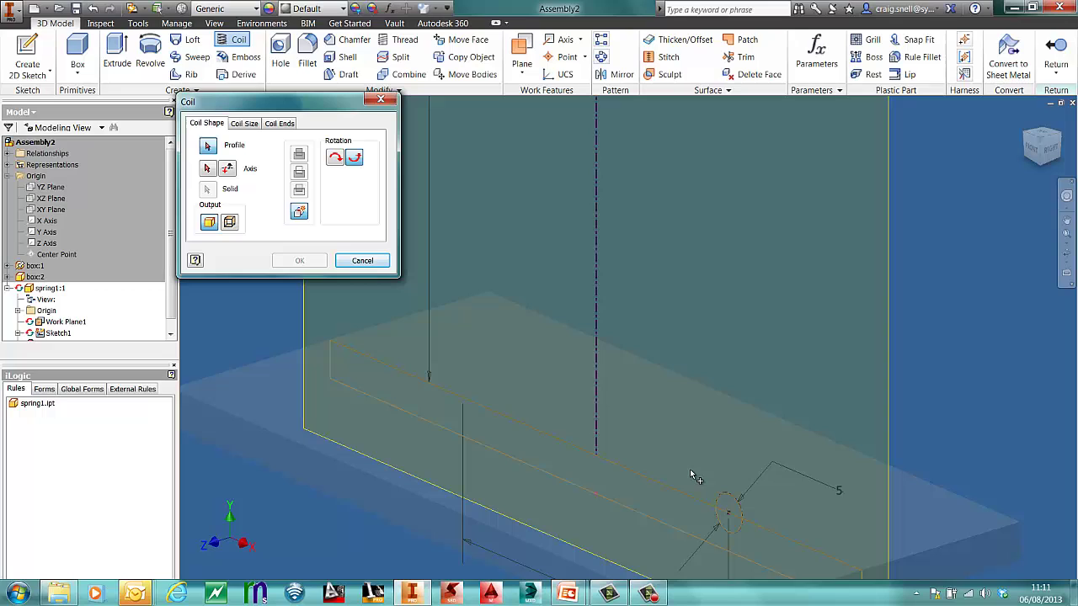
left_click(730, 510)
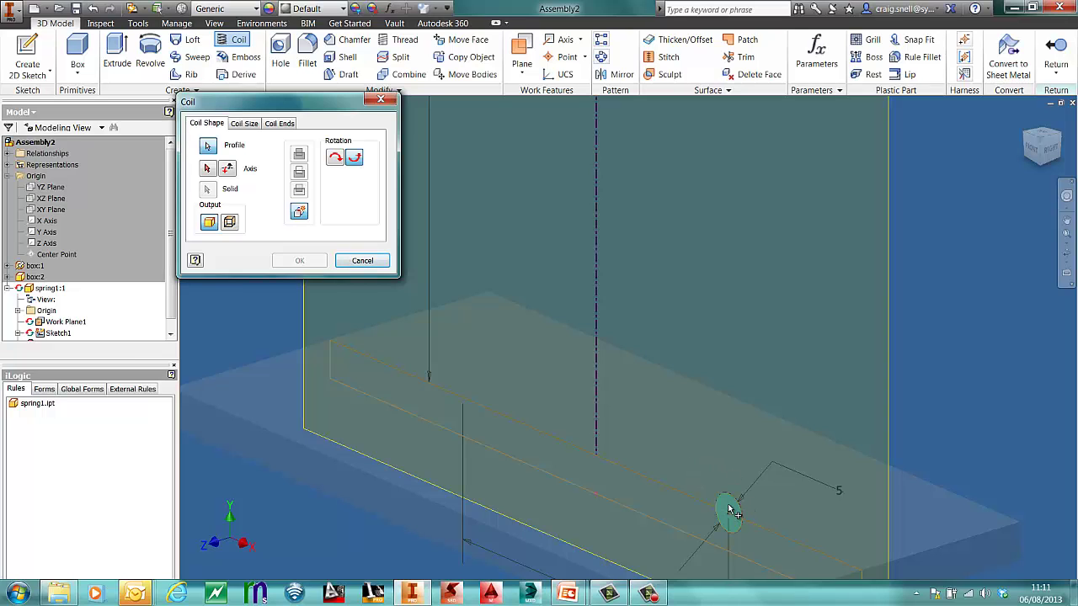
scroll(631, 426, "up", 2)
left_click(208, 170)
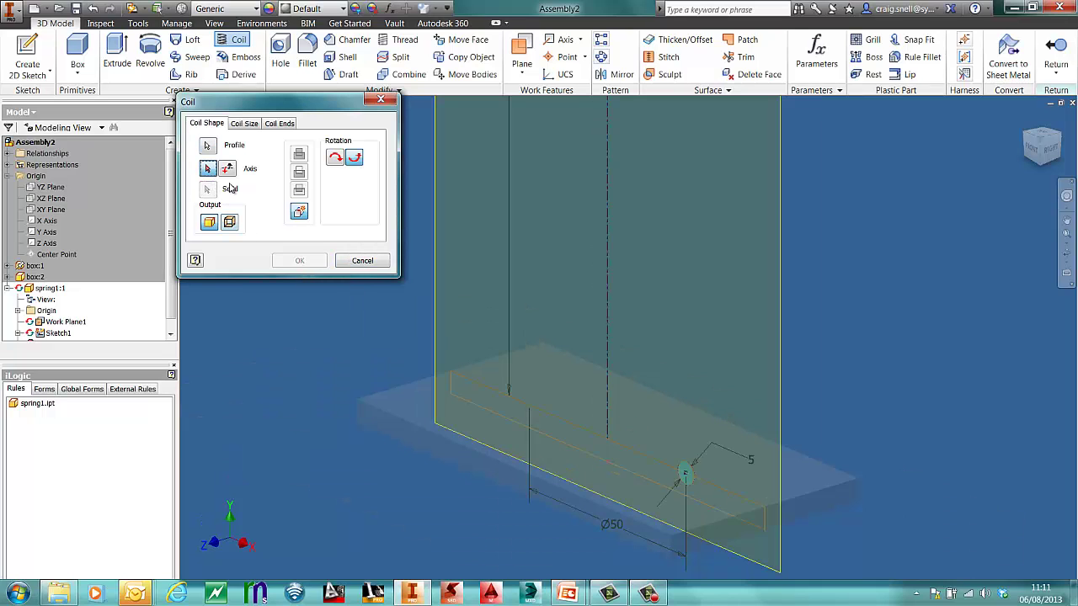
left_click(604, 334)
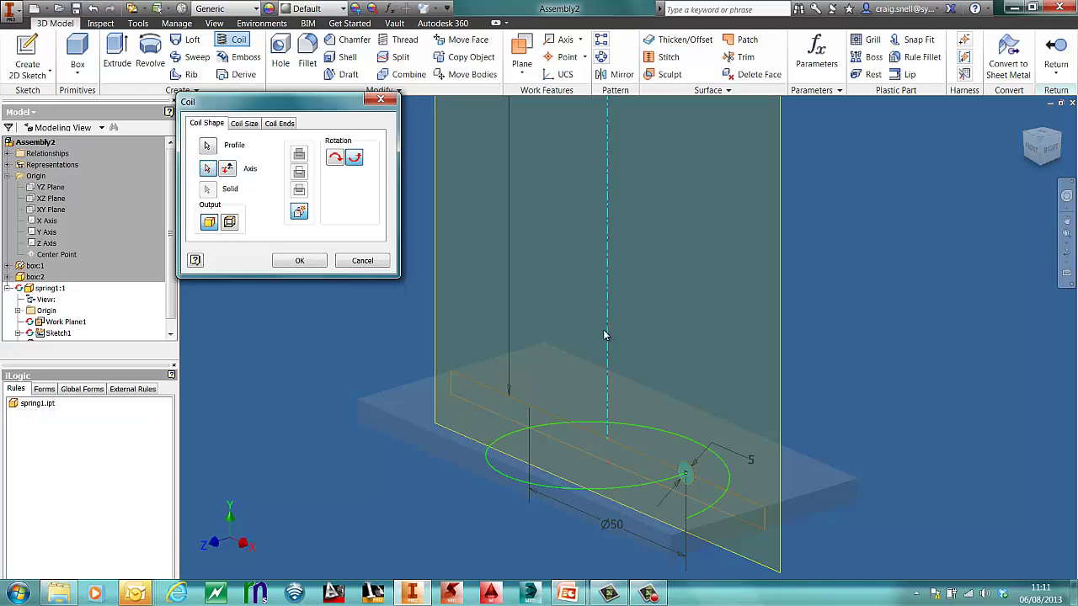
Set the coil type to Revolution and Height with 10 revolutions.
left_click(244, 123)
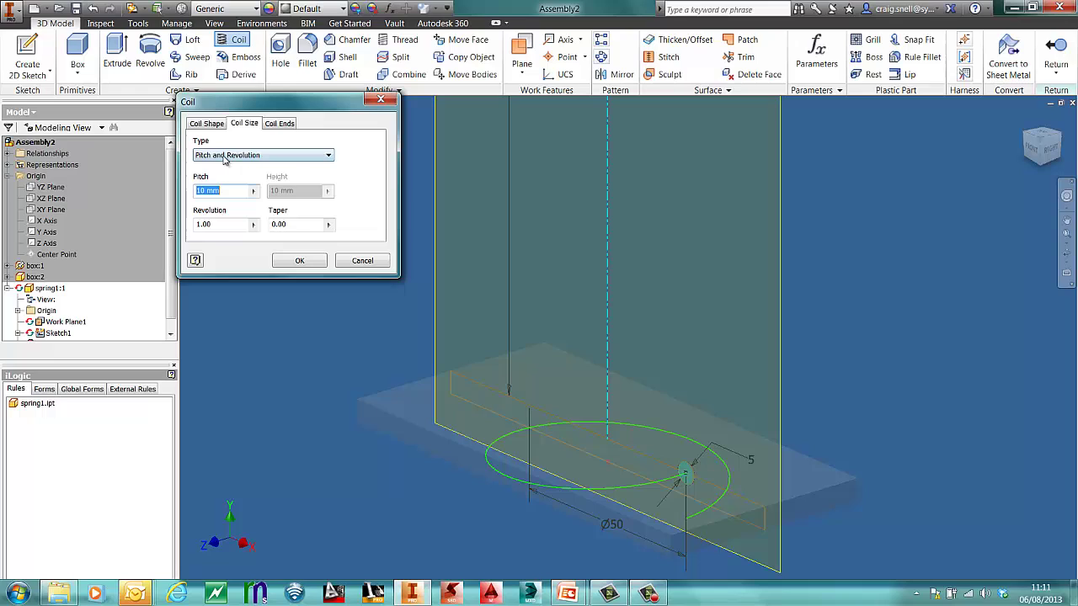
left_click(233, 157)
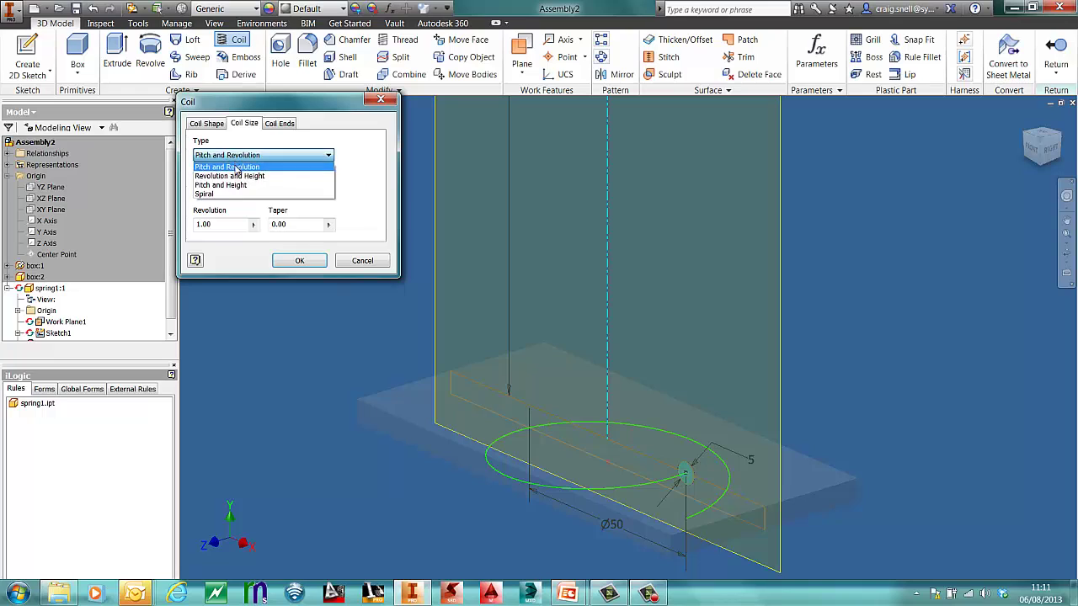
left_click(223, 186)
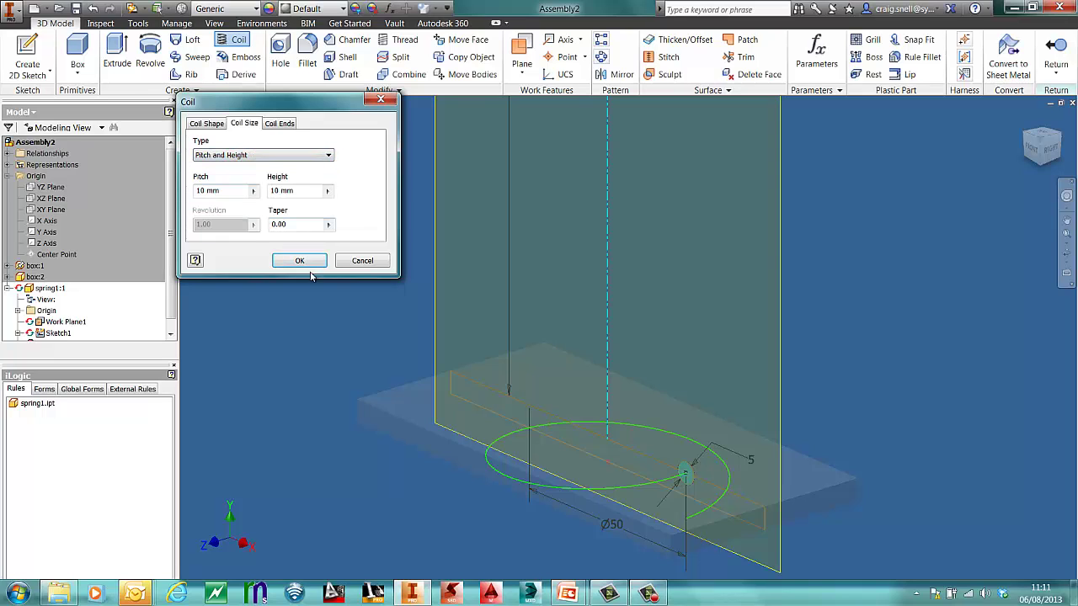
left_click(238, 158)
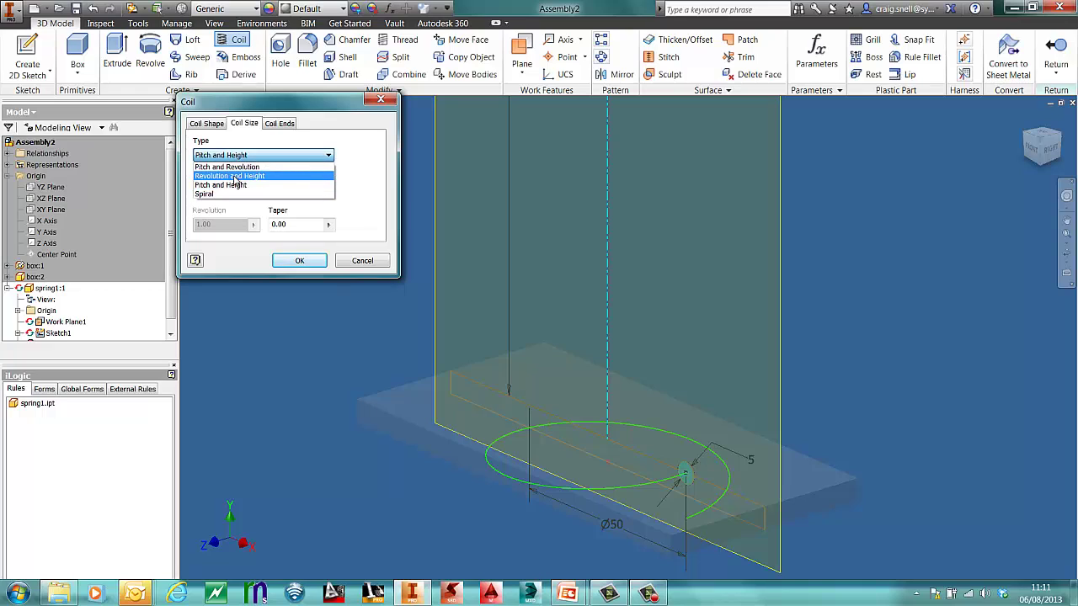
left_click(232, 176)
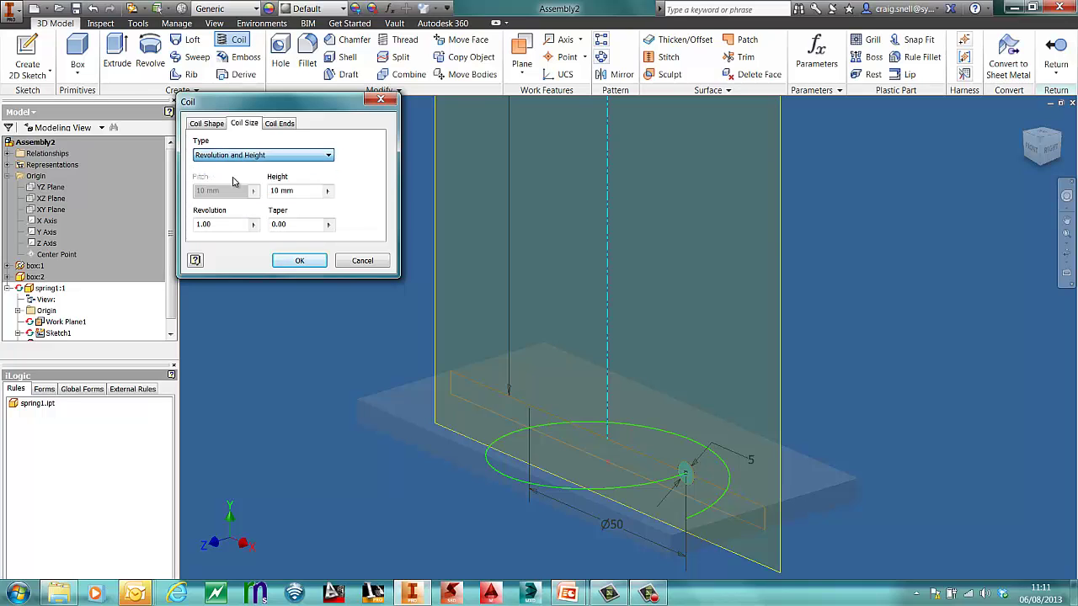
left_click_drag(225, 224, 172, 229)
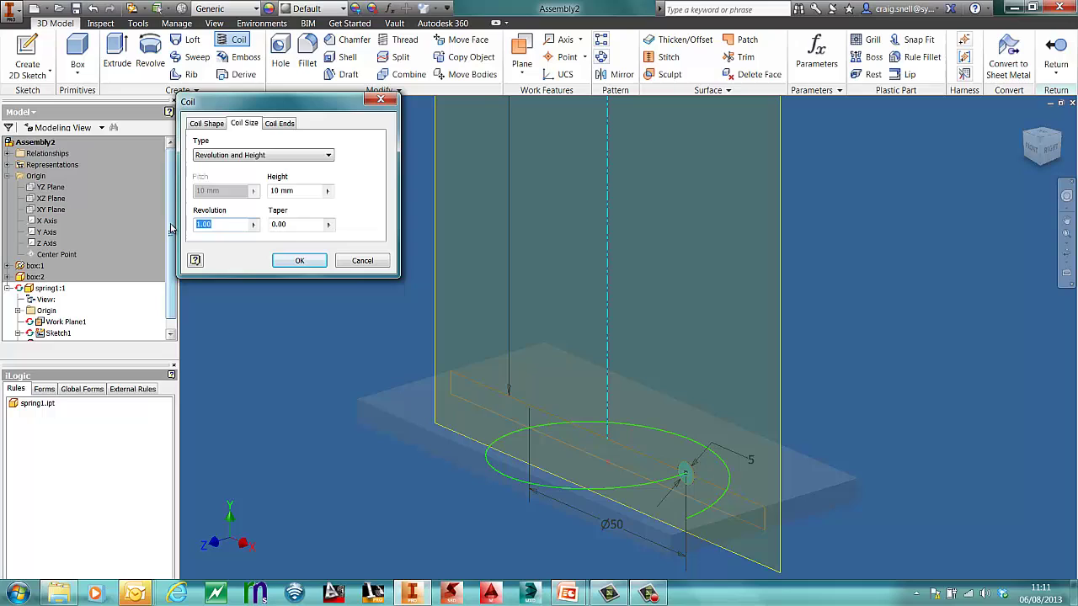
type("10")
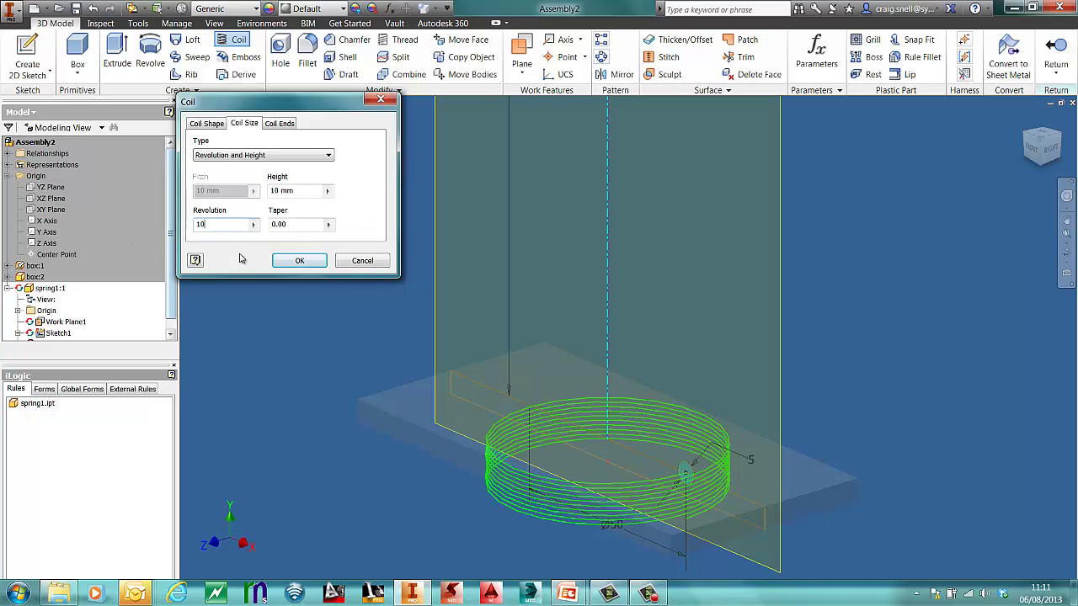
Link the coil height to the 150 dimension so it reads d0.
left_click(327, 192)
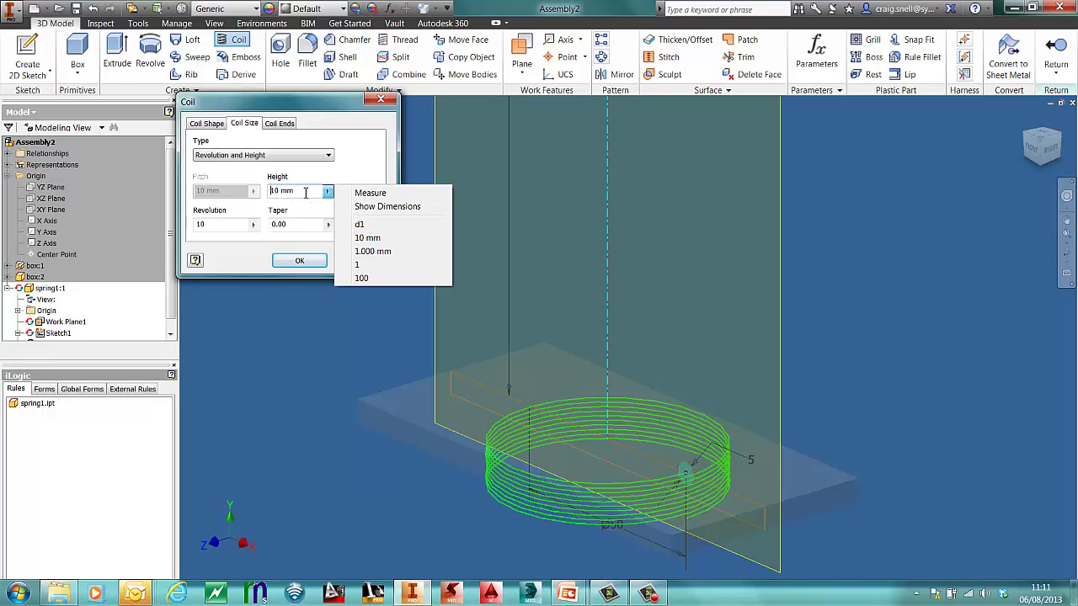
left_click(305, 192)
middle_click_drag(437, 320, 488, 377, "shift")
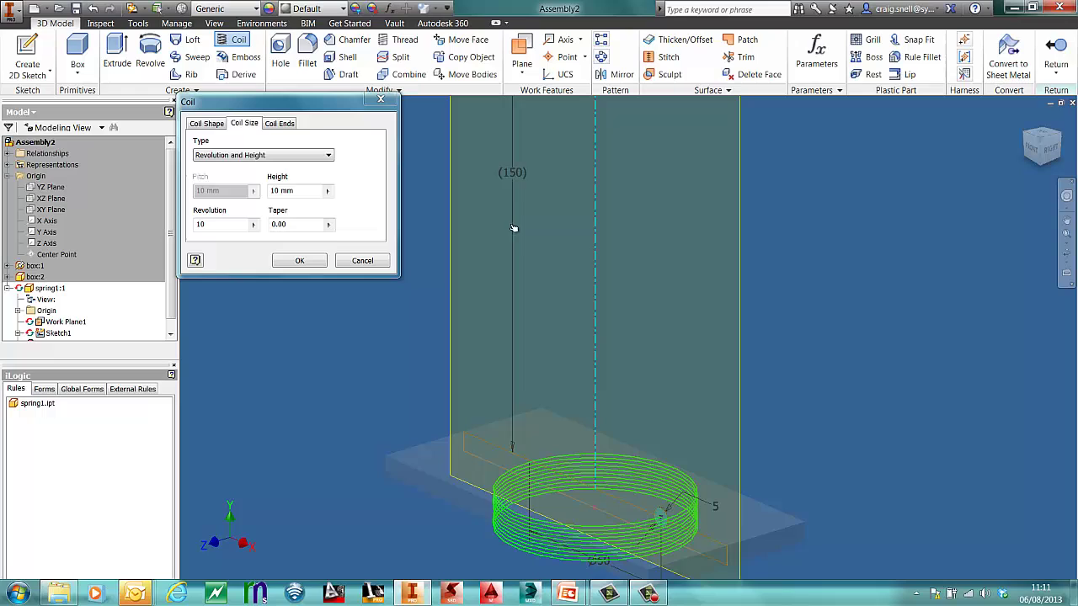
left_click(511, 173)
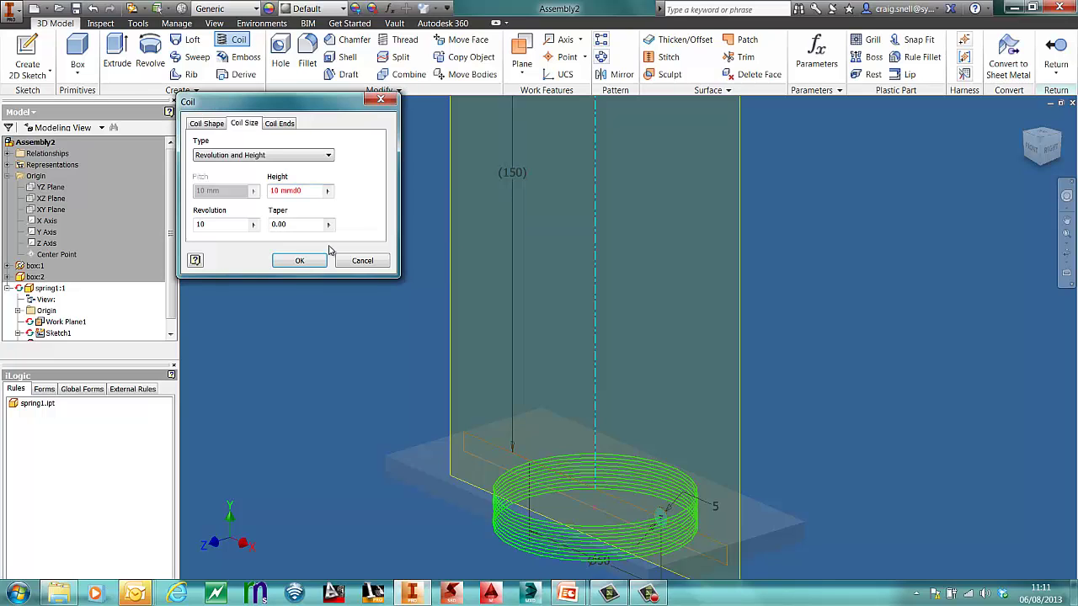
key("Delete")
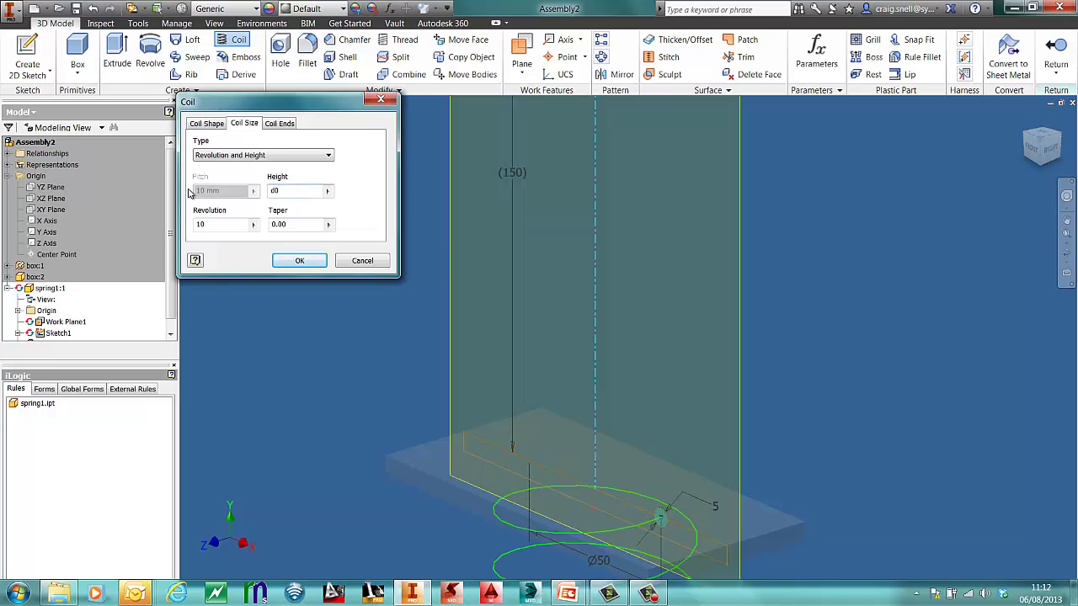
Re-pick the coil axis on the Coil Shape settings and create the coil.
left_click(210, 124)
left_click(227, 169)
scroll(505, 337, "up", 5)
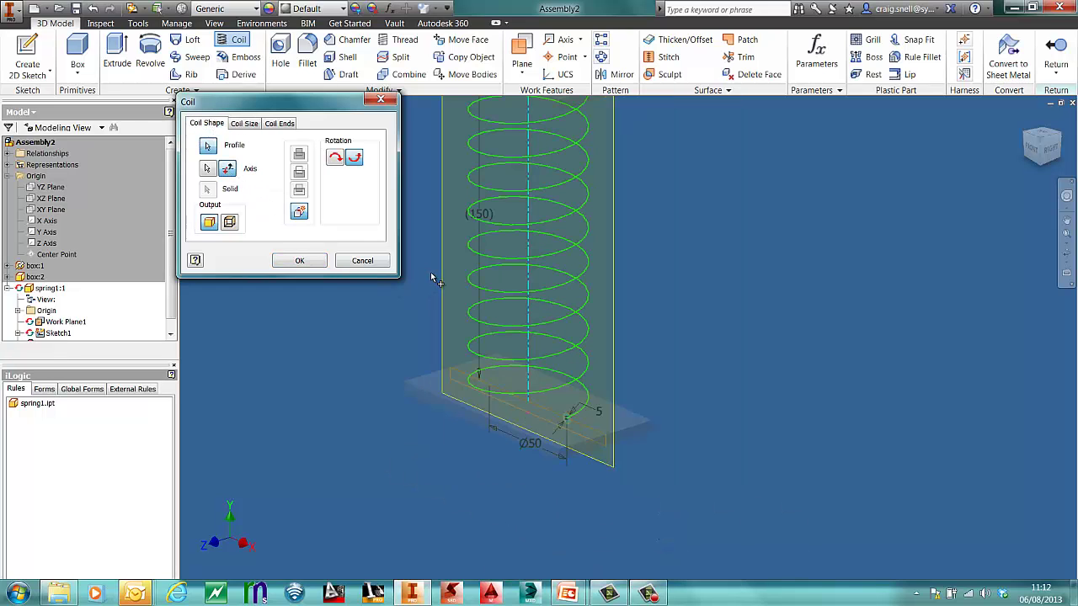
left_click(299, 261)
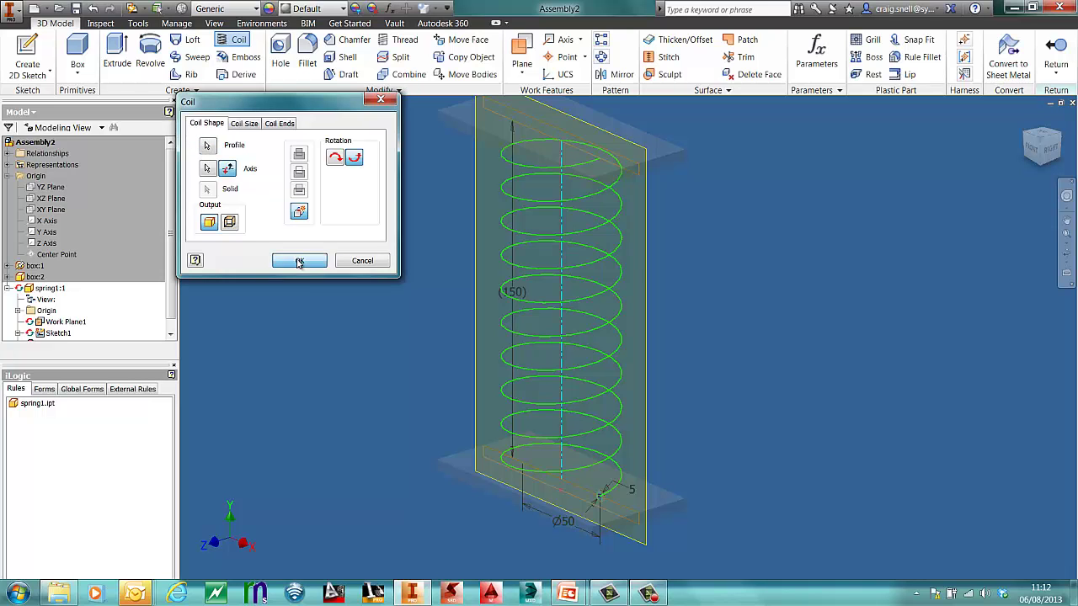
Edit Coil1 and set both its start and end types to Flat.
mouse_move(335, 364)
middle_mouse_down("shift")
mouse_move(450, 359)
mouse_move(491, 332)
mouse_move(345, 358)
middle_mouse_up("shift")
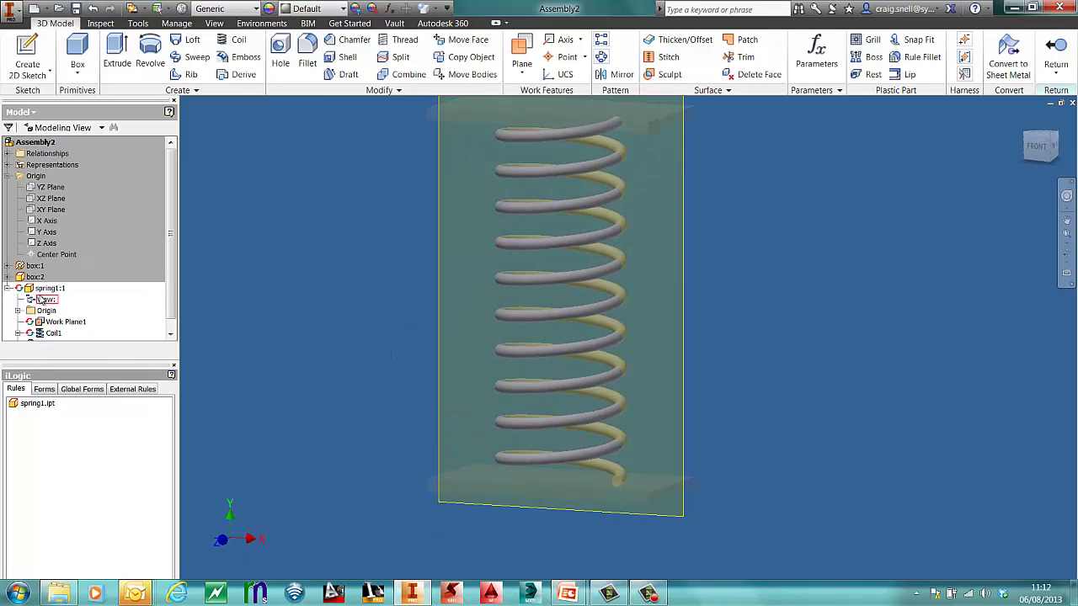
right_click(40, 289)
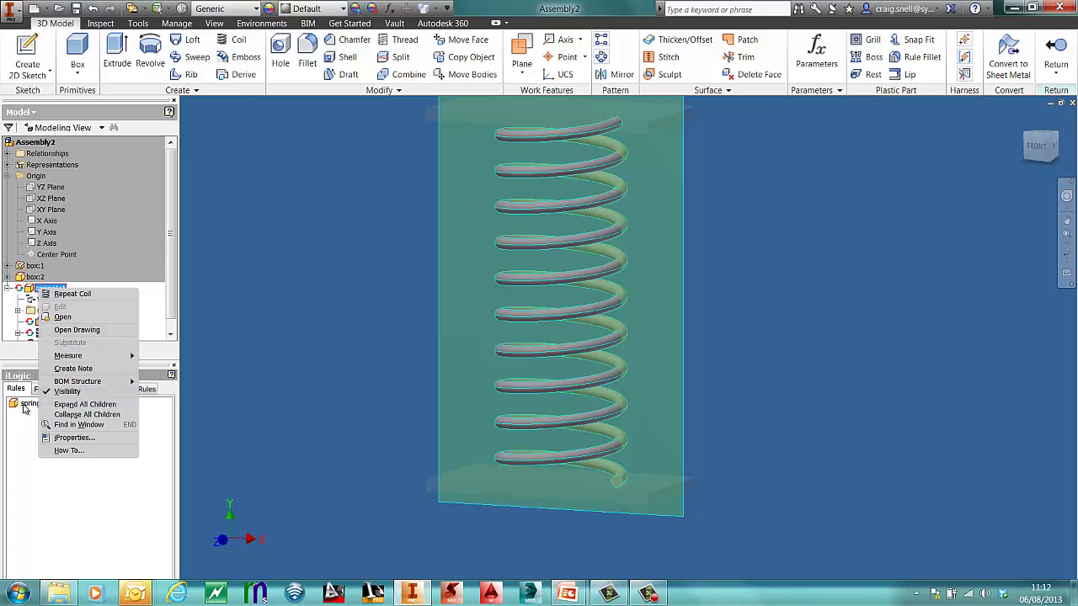
left_click(30, 316)
right_click(42, 333)
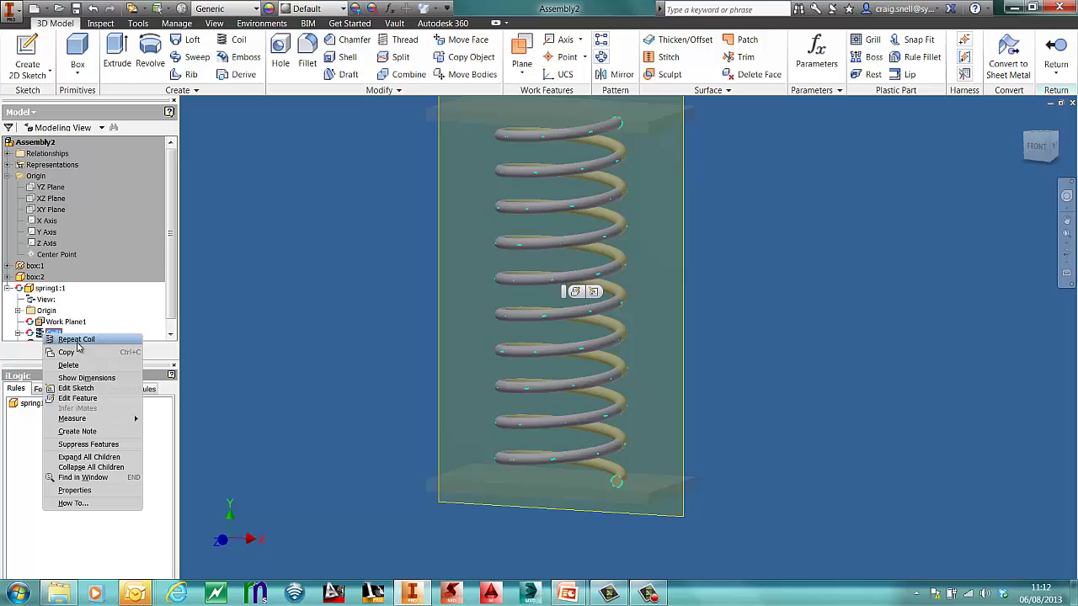
left_click(94, 398)
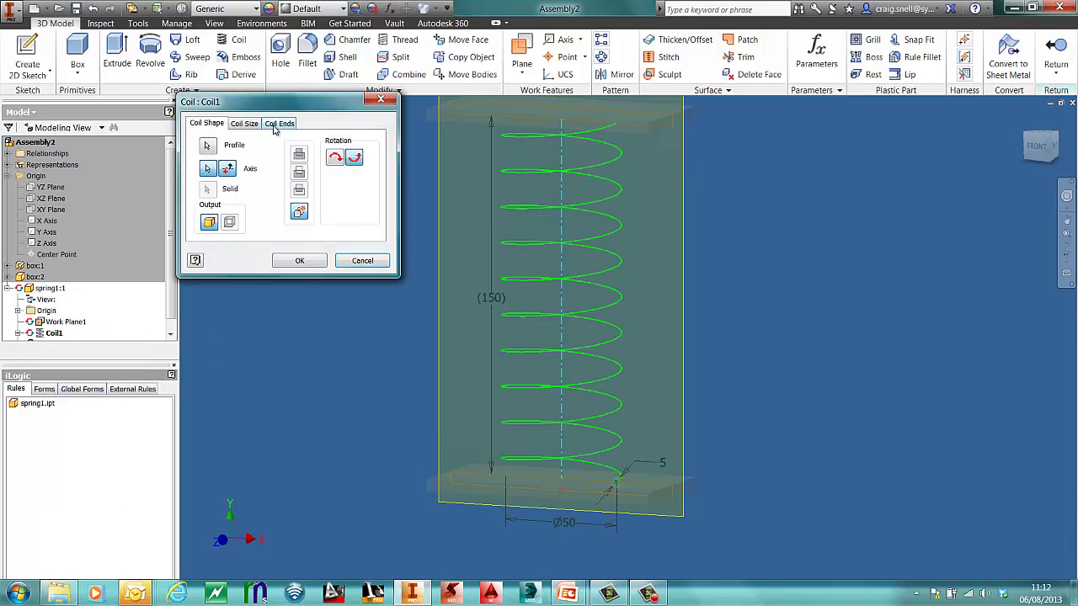
left_click(278, 123)
left_click(259, 156)
left_click(239, 177)
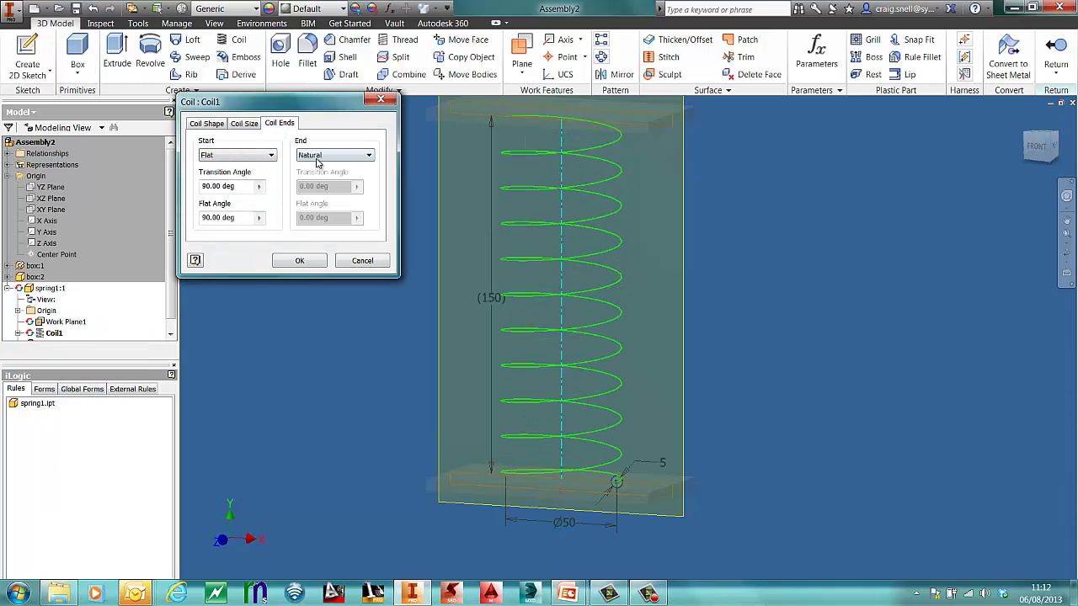
left_click(318, 158)
left_click(310, 174)
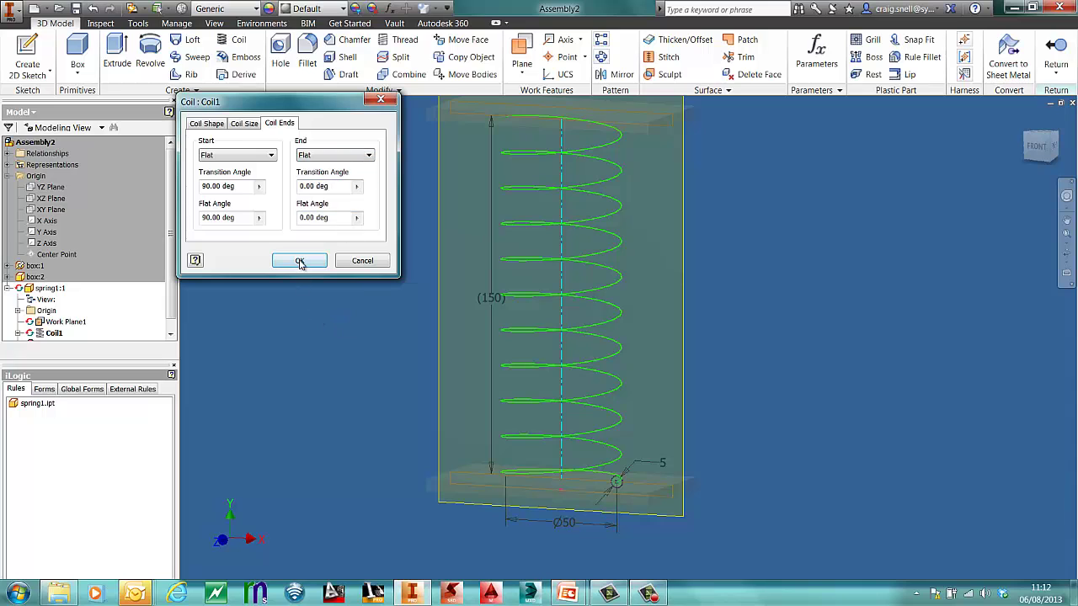
left_click(300, 261)
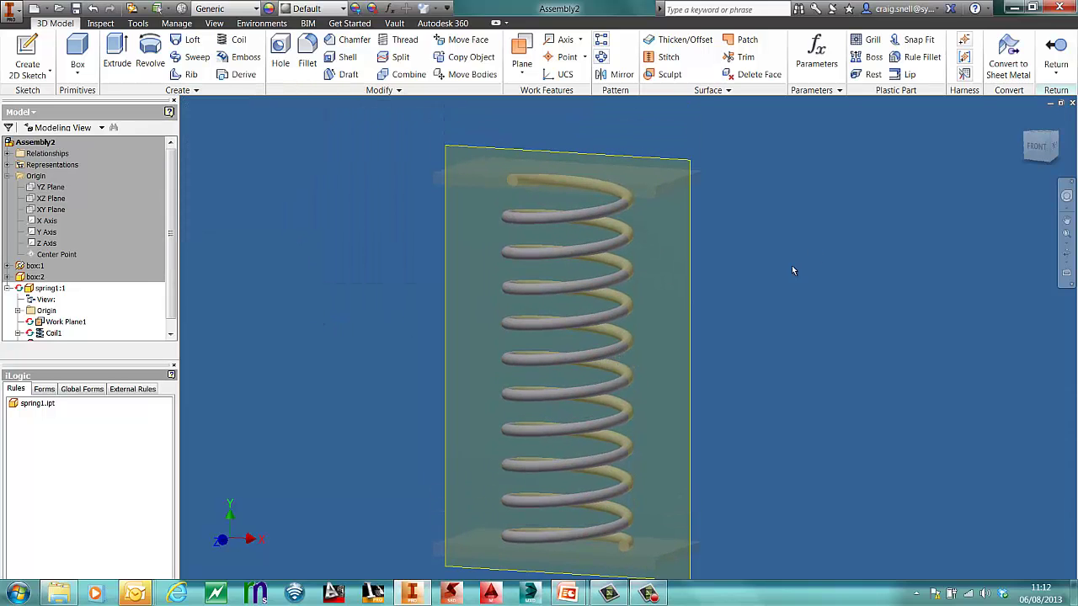
Return to the assembly and start driving box:2's Mate:1 constraint.
left_click(1055, 52)
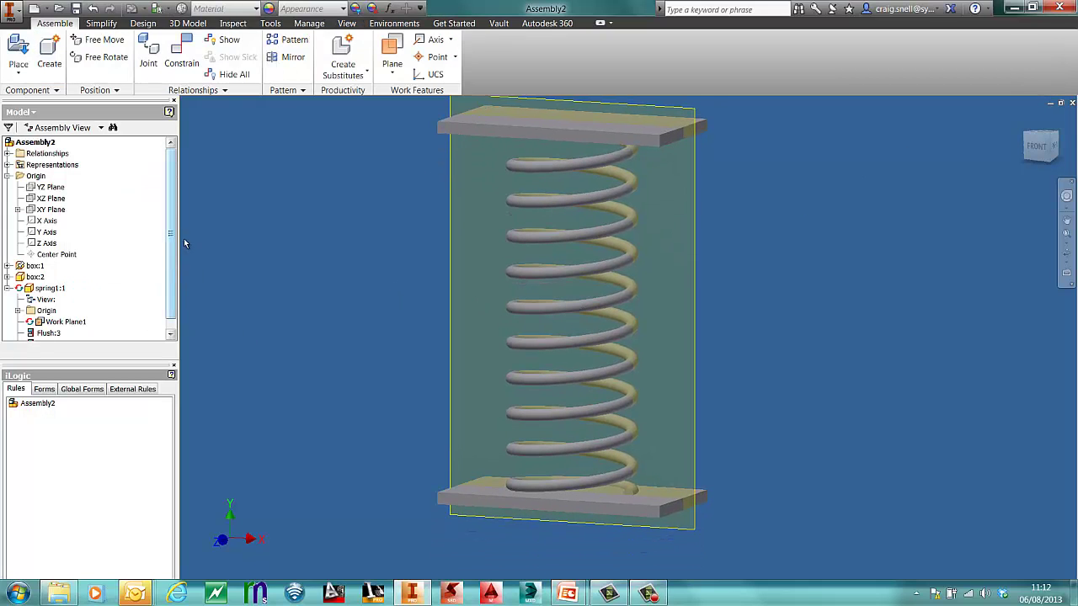
left_click(7, 279)
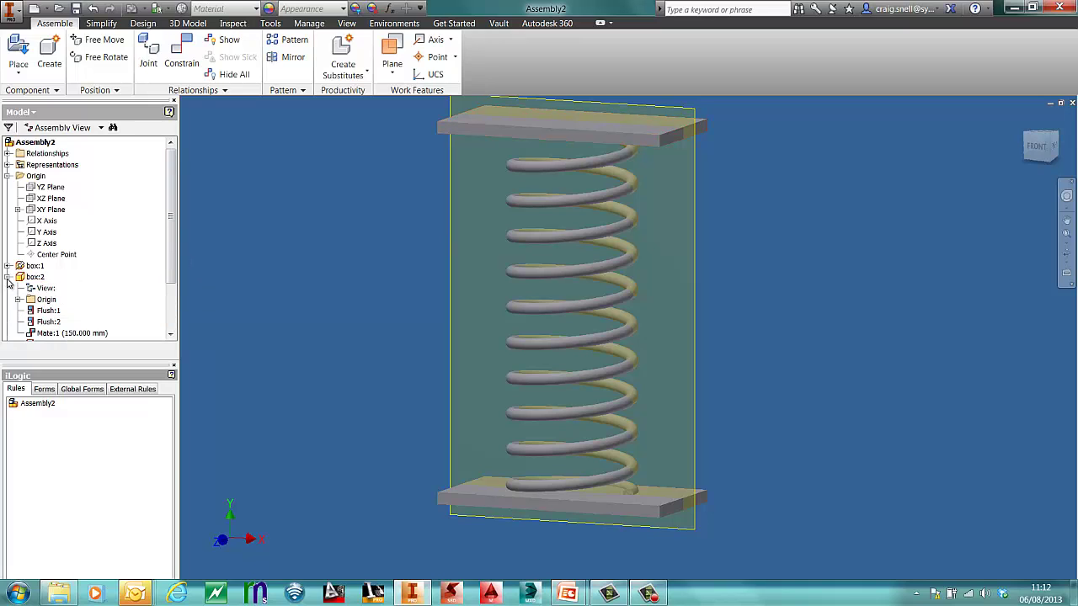
scroll(166, 284, "down", 1)
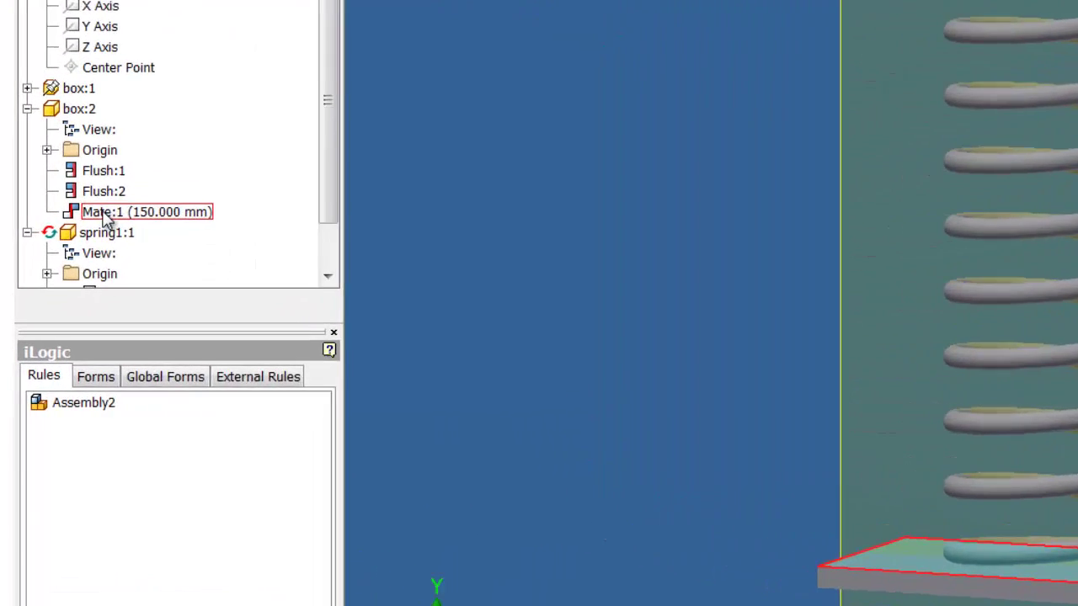
right_click(48, 300)
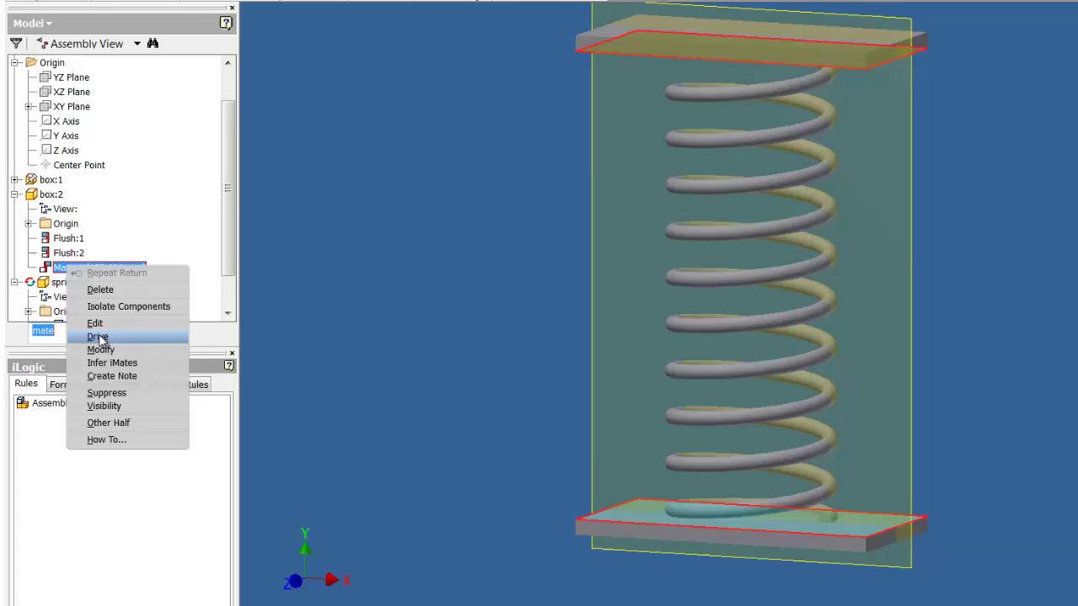
left_click(172, 293)
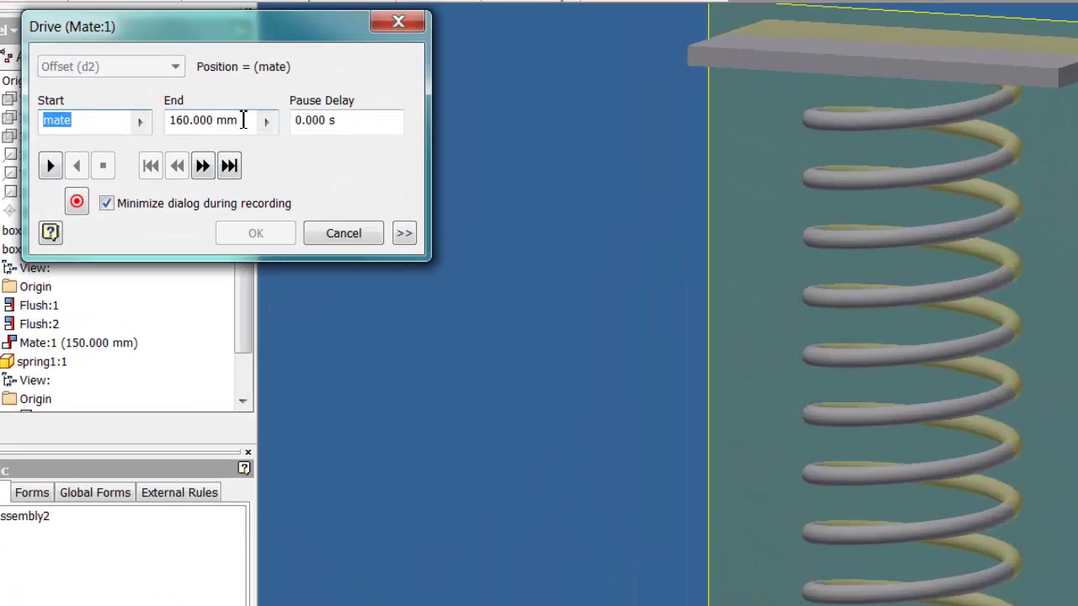
Drive Mate:1 to an end value of 75 with Drive Adaptivity turned on.
left_click(242, 120)
left_click_drag(211, 120, 117, 118)
type("75")
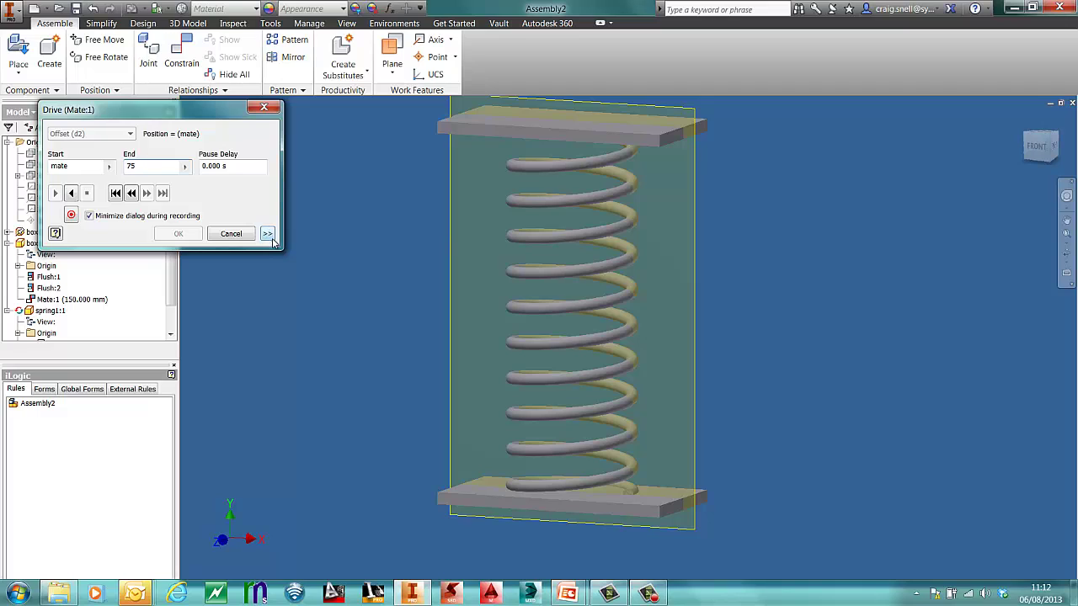
left_click(266, 235)
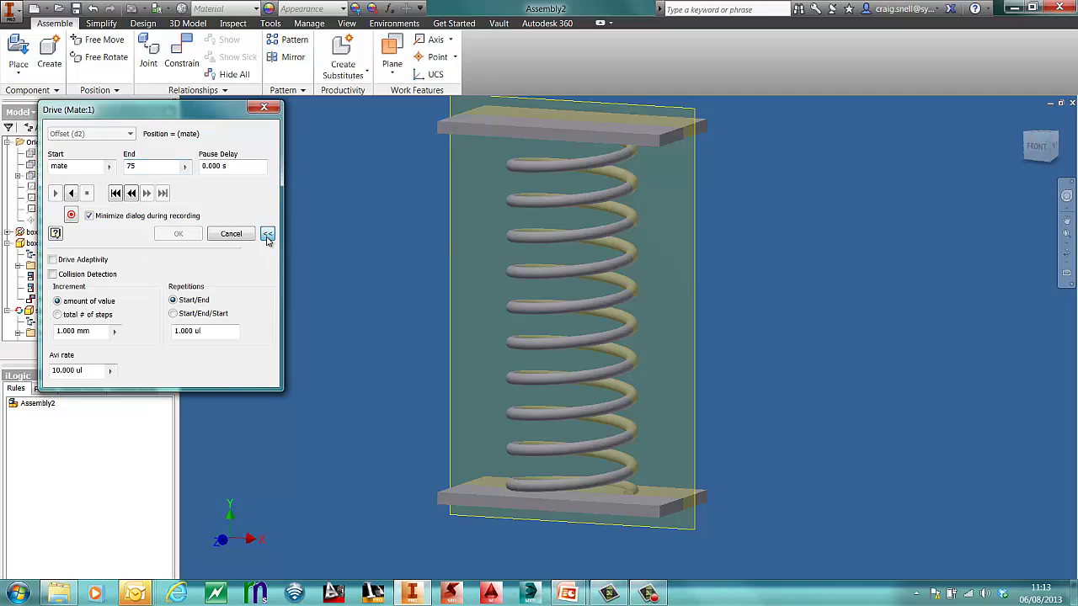
left_click(53, 260)
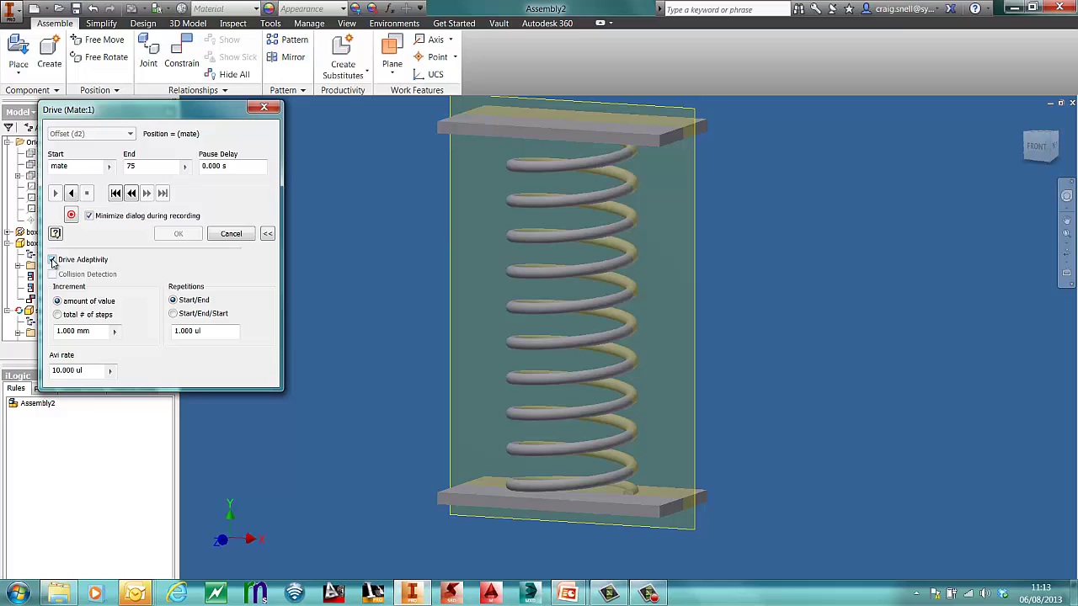
left_click(71, 194)
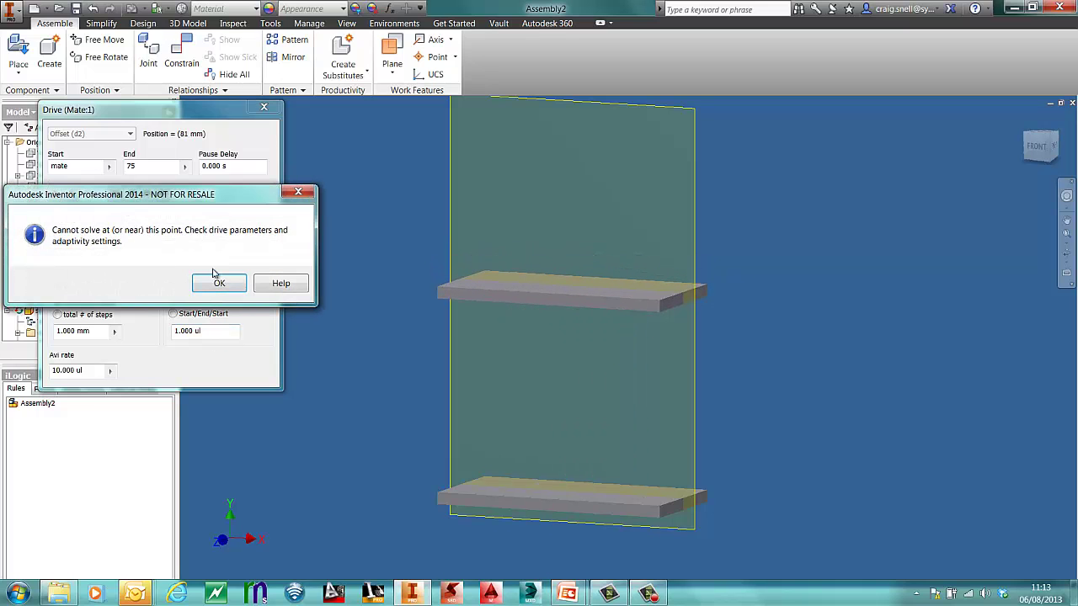
Dismiss the cannot-solve warning, change End to 83, then cancel the drive so Mate:1 returns to 150 mm.
left_click(217, 283)
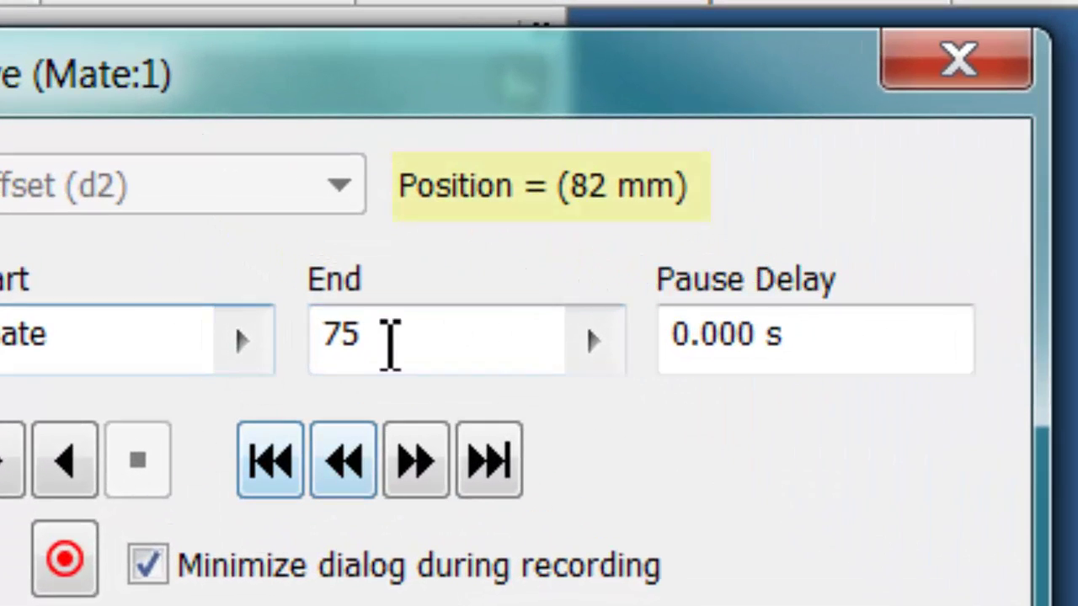
left_click_drag(139, 167, 109, 166)
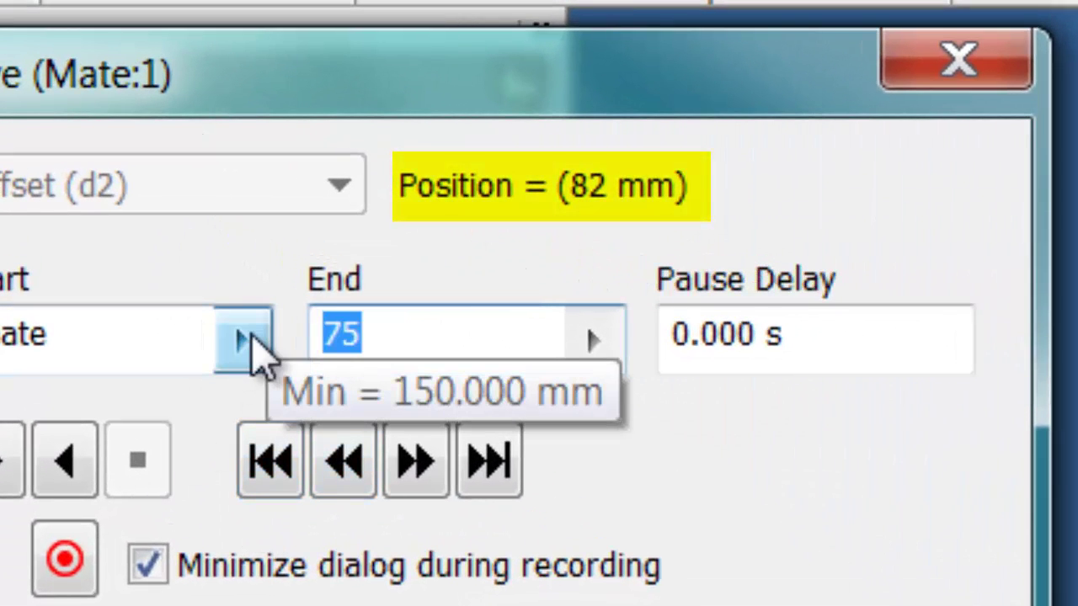
type("82")
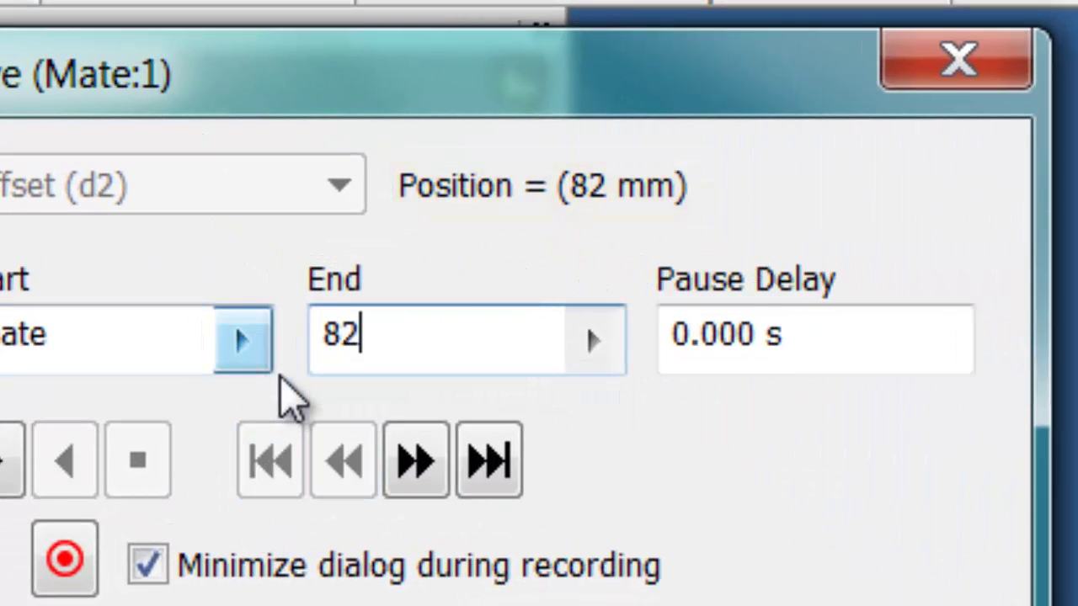
key("BackSpace")
type("3")
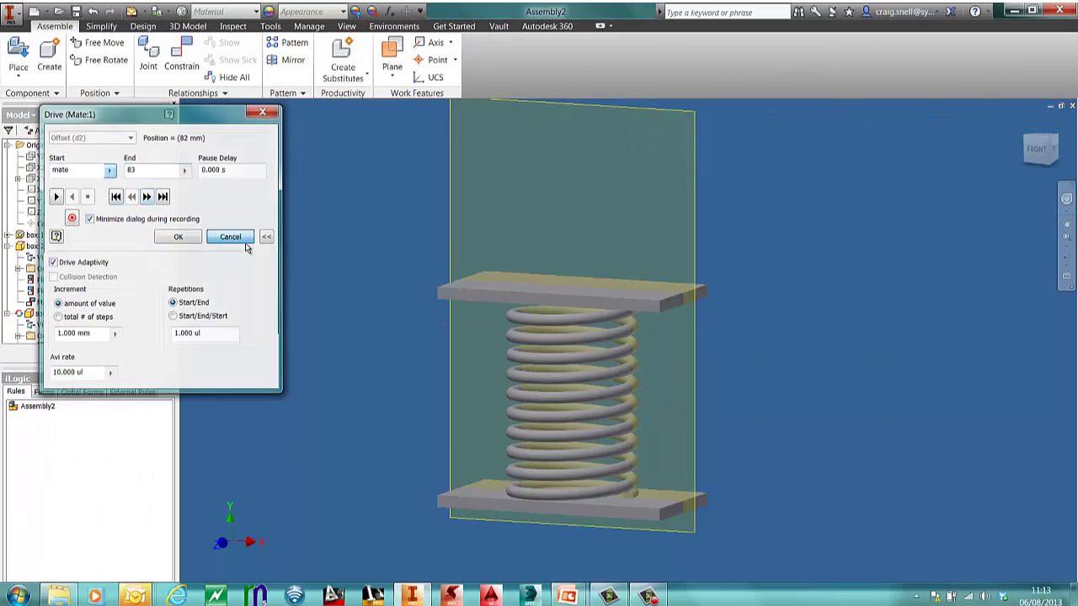
left_click(245, 242)
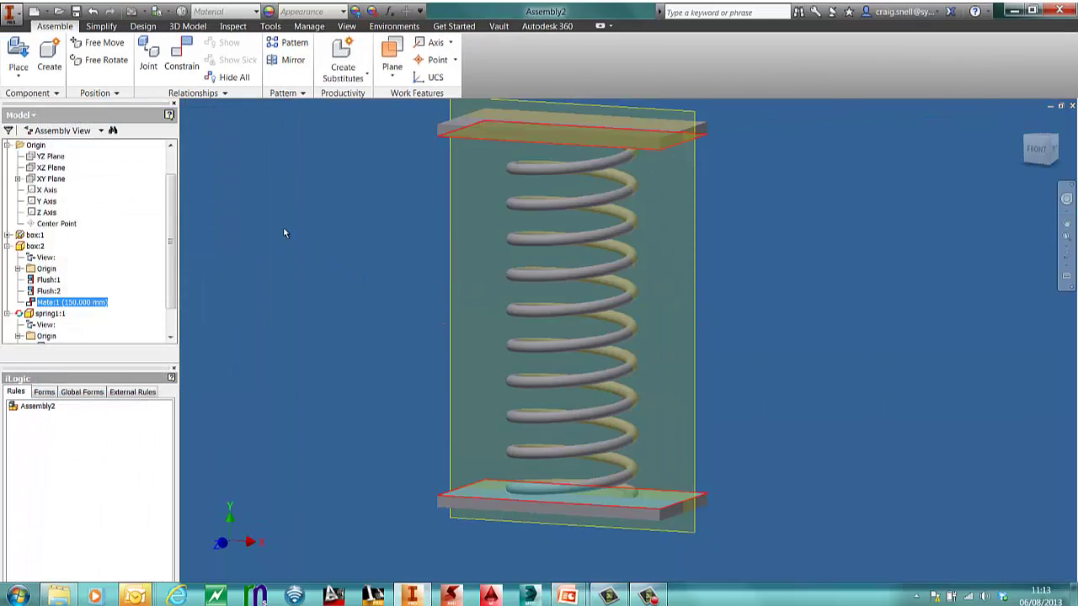
Turn off visibility of the bottom plate box:2.
right_click(74, 305)
left_click(203, 247)
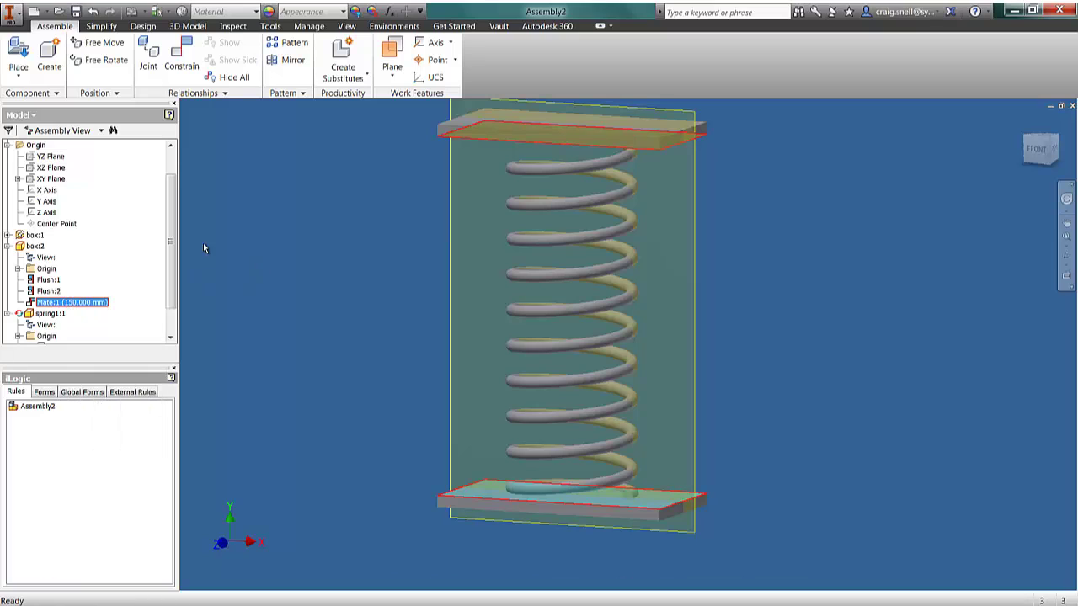
left_click(29, 243)
right_click(30, 242)
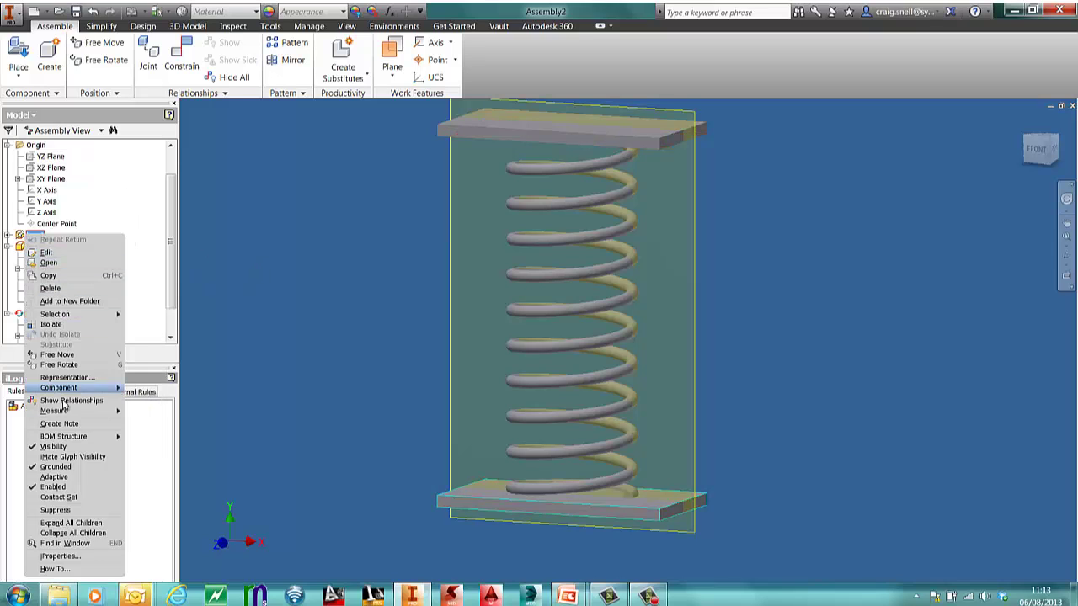
left_click(65, 447)
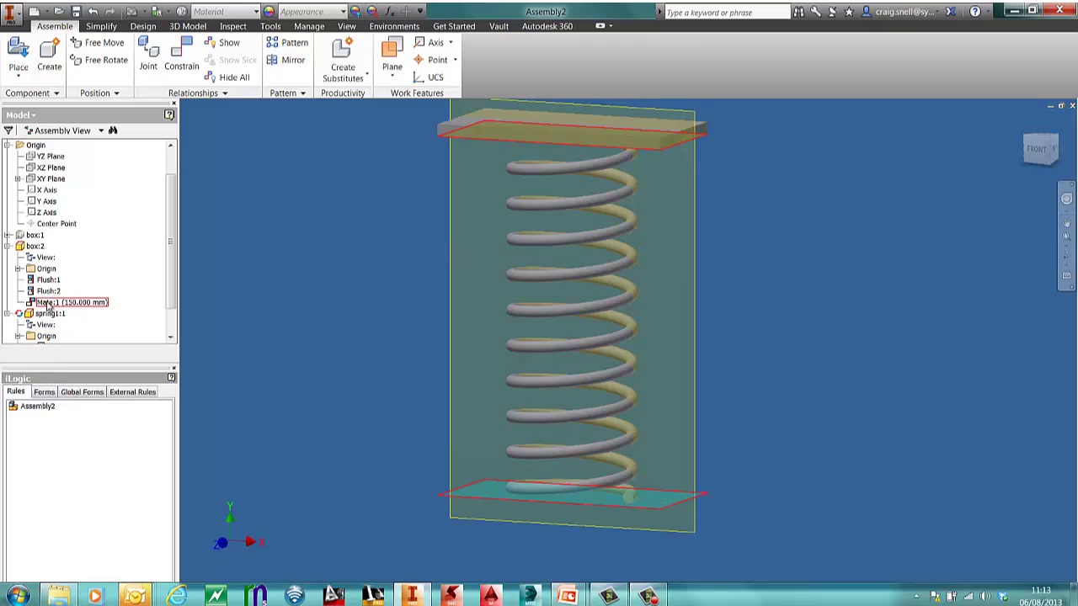
Hide the top plate as well so only the coil spring remains visible.
right_click(31, 252)
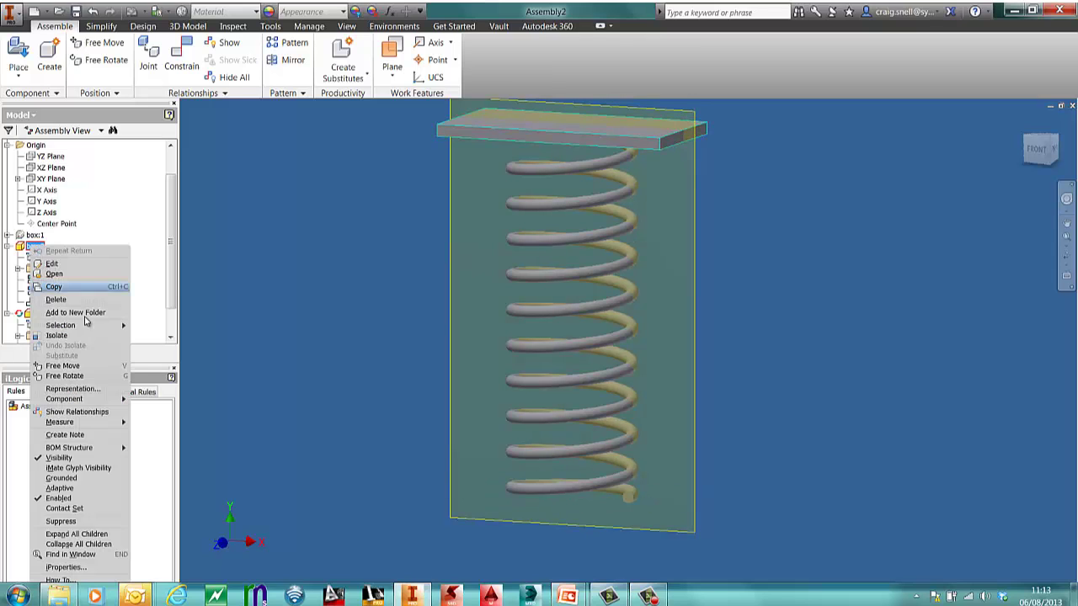
left_click(68, 459)
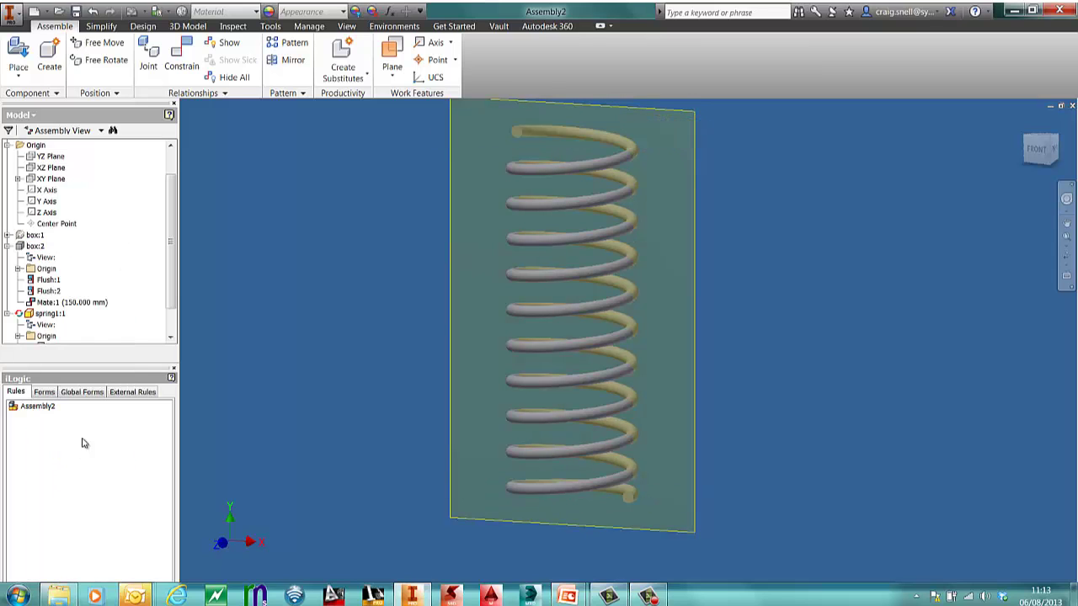
right_click(58, 303)
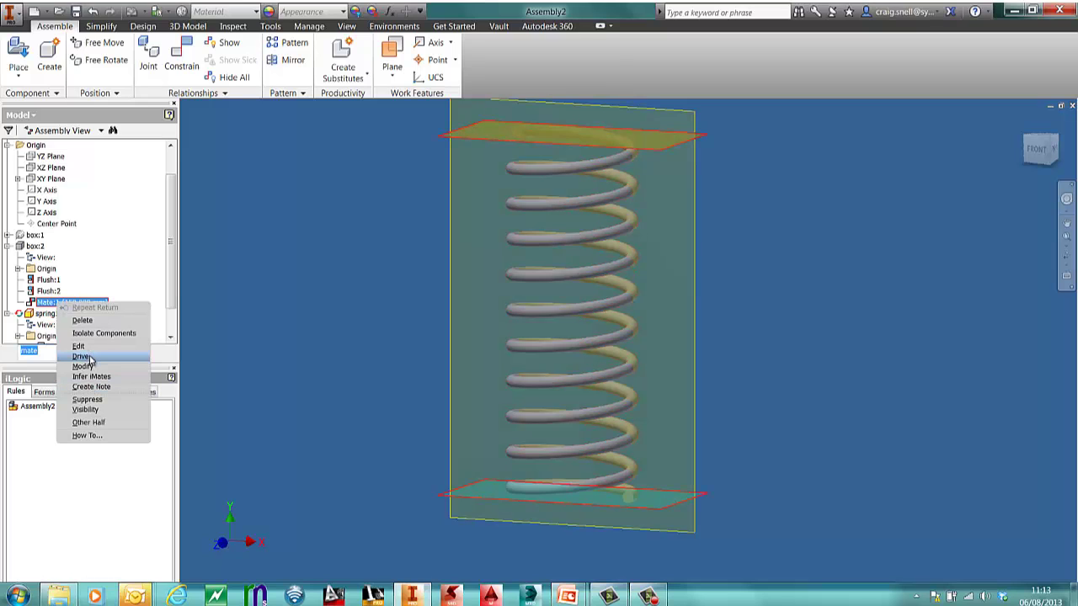
left_click(238, 338)
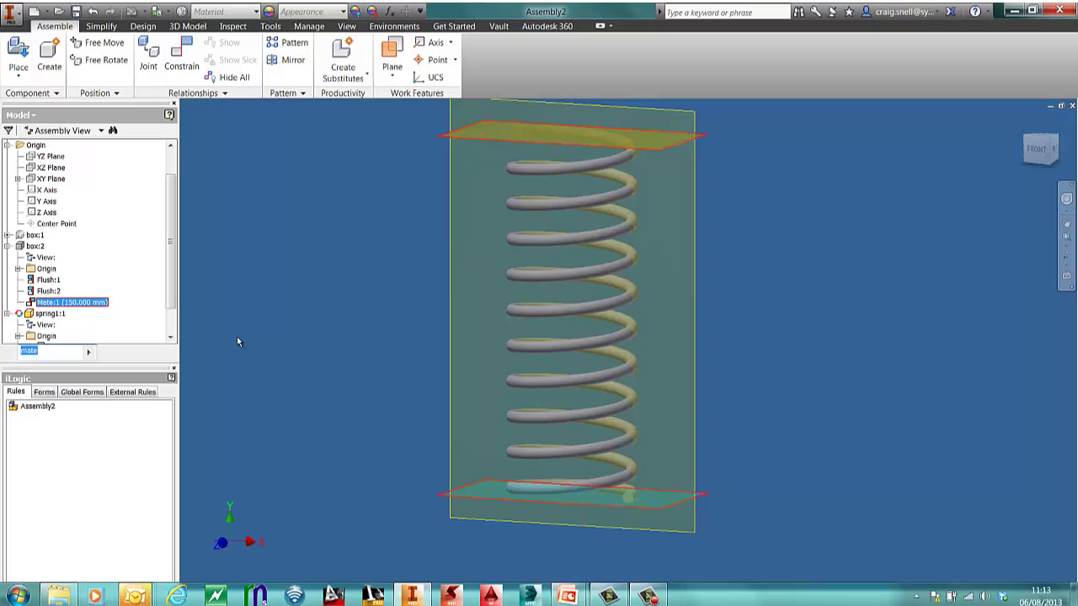
left_click(236, 351)
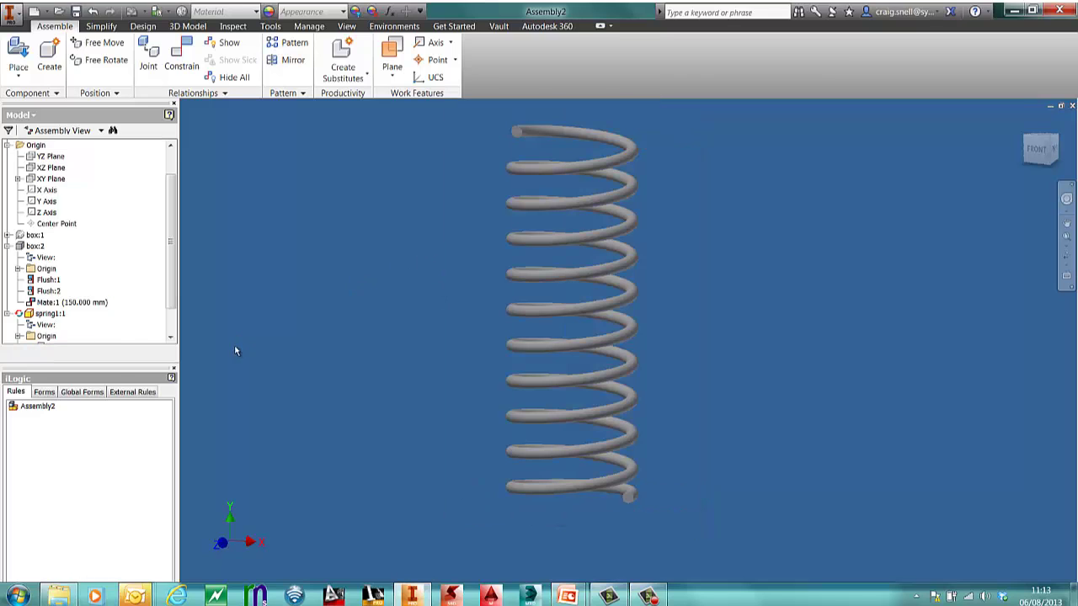
right_click(50, 302)
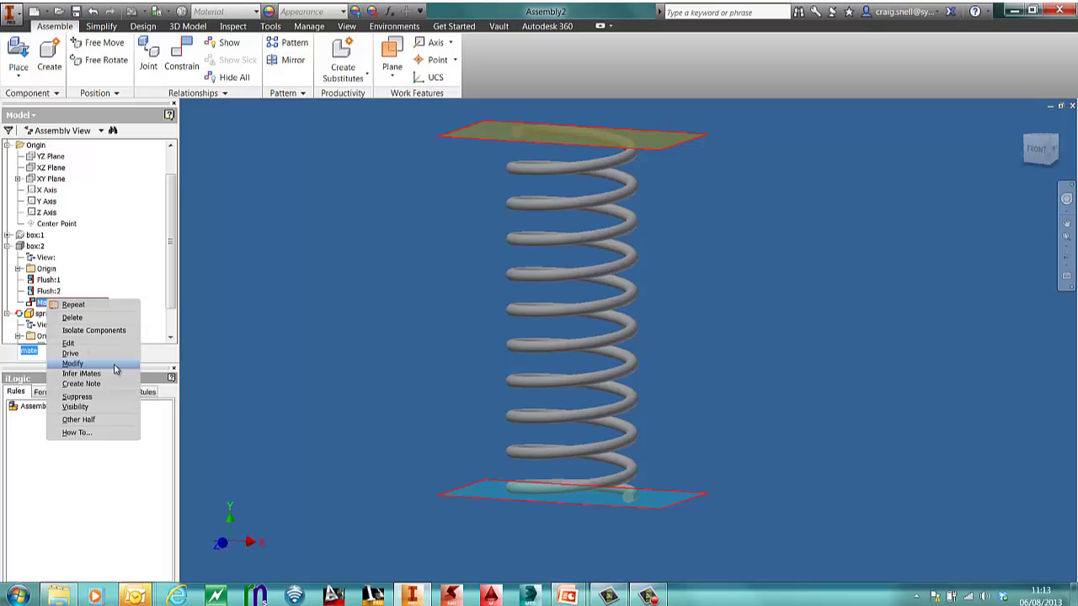
Drive Mate:1 with expanded options: 3 Start/End/Start repetitions and End 100 mm.
left_click(71, 352)
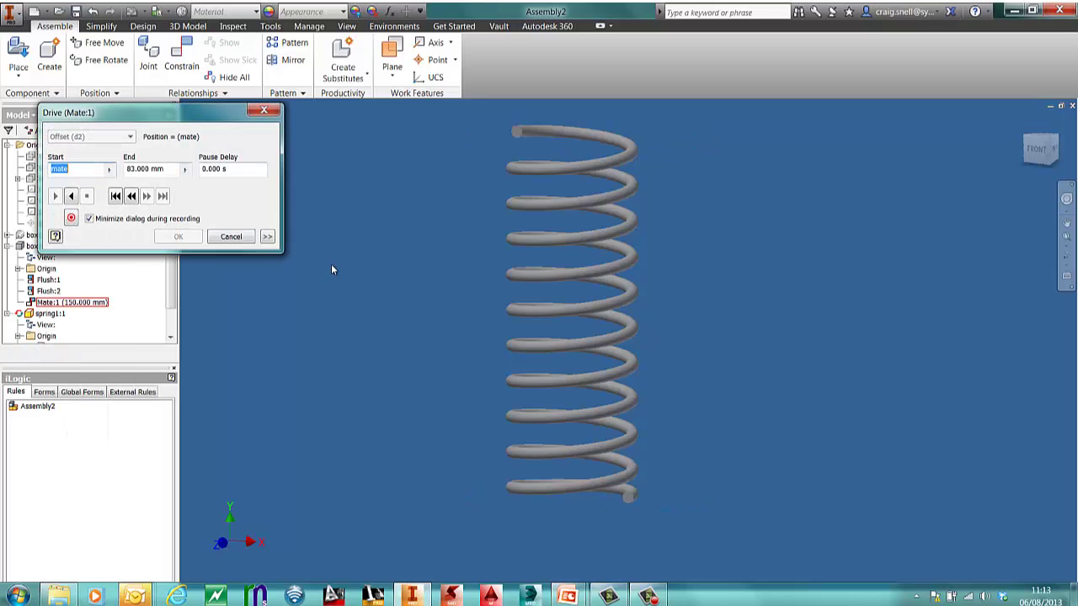
left_click(266, 237)
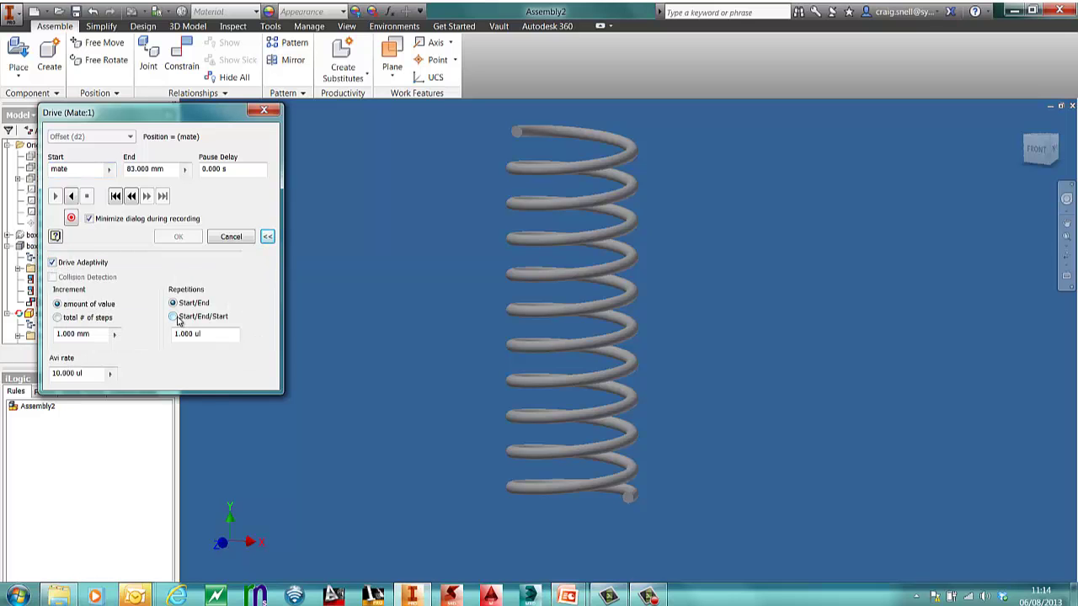
double_click(204, 335)
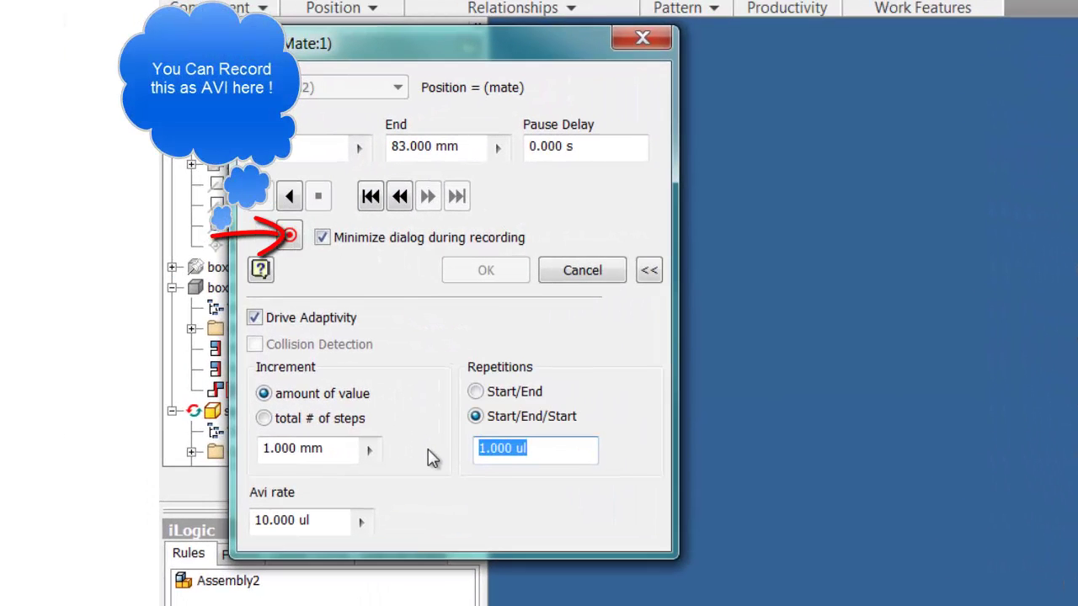
type("3")
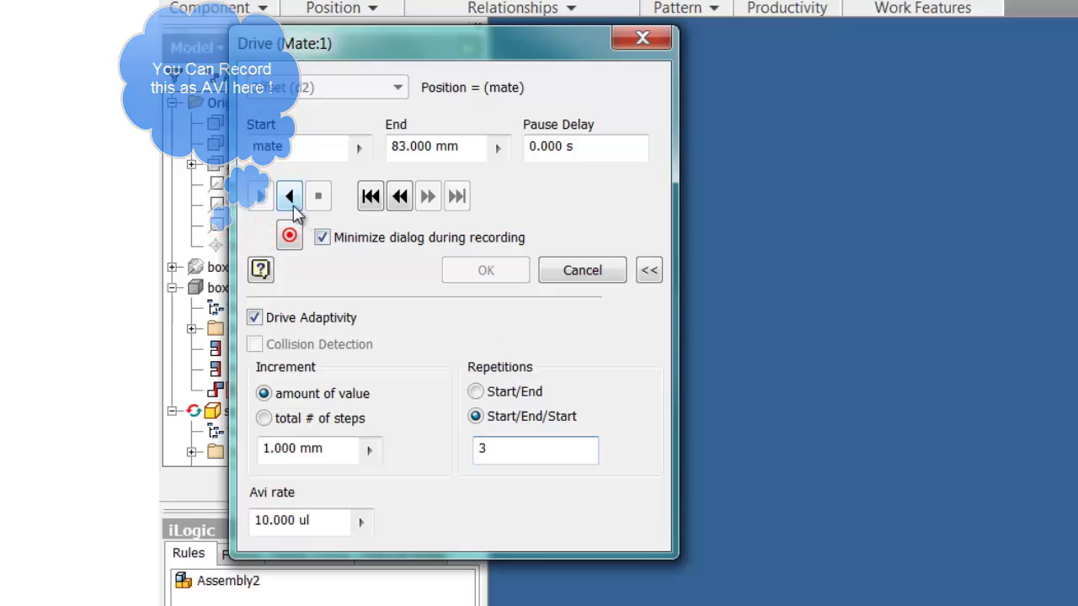
left_click(460, 151)
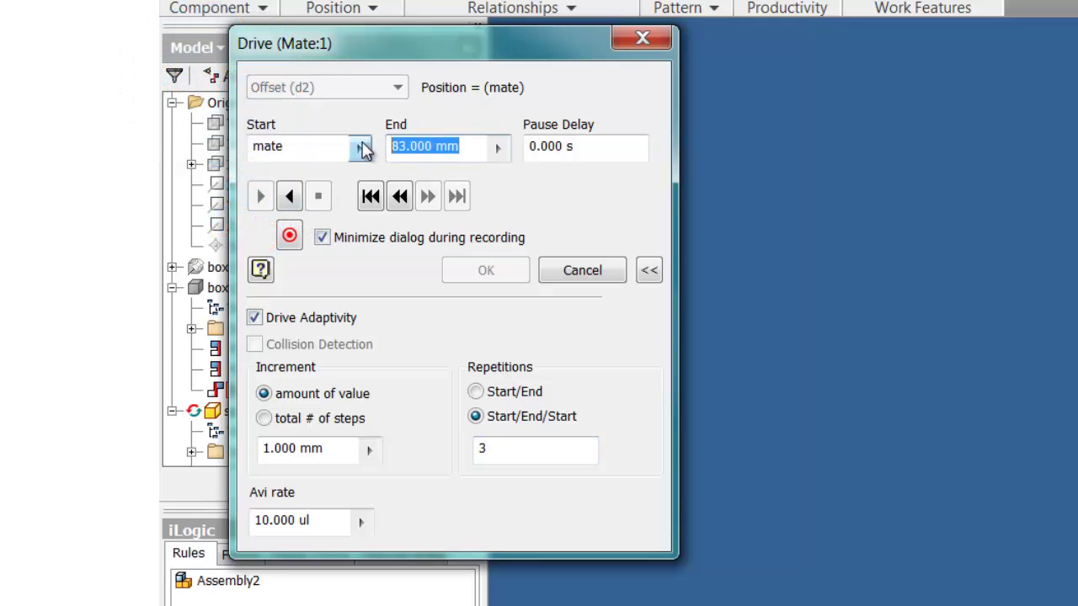
type("100")
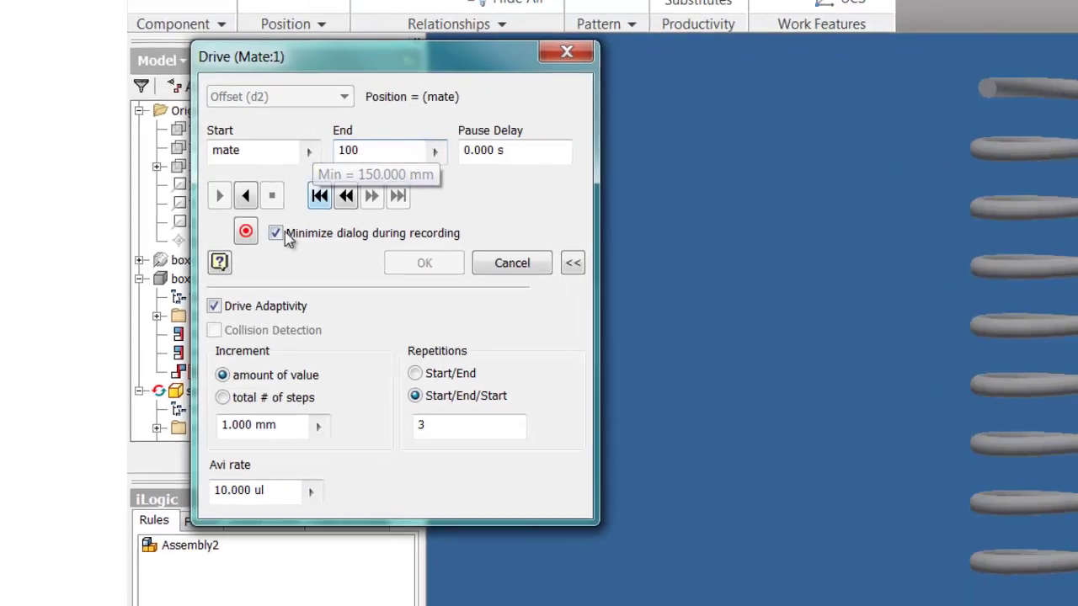
Play the drive in reverse twice to watch the spring compress, then close the drive.
left_click(289, 196)
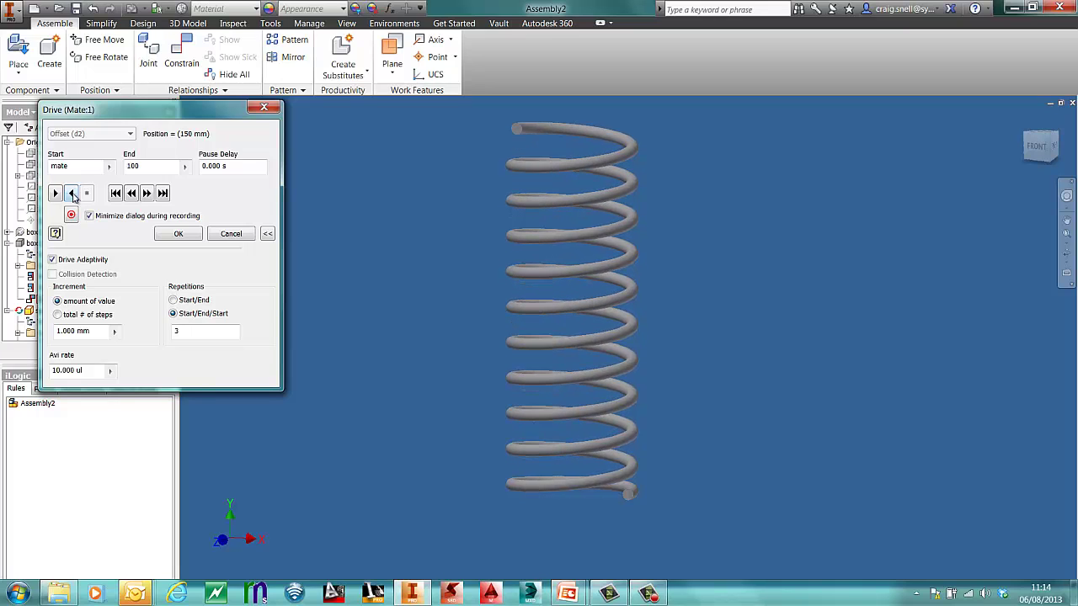
left_click(73, 195)
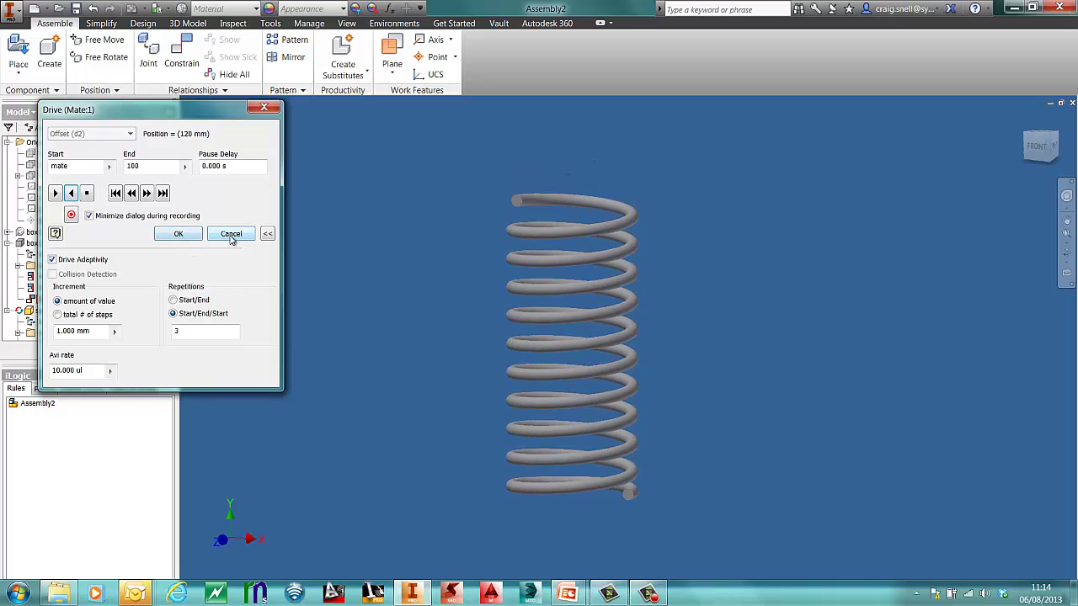
left_click(231, 233)
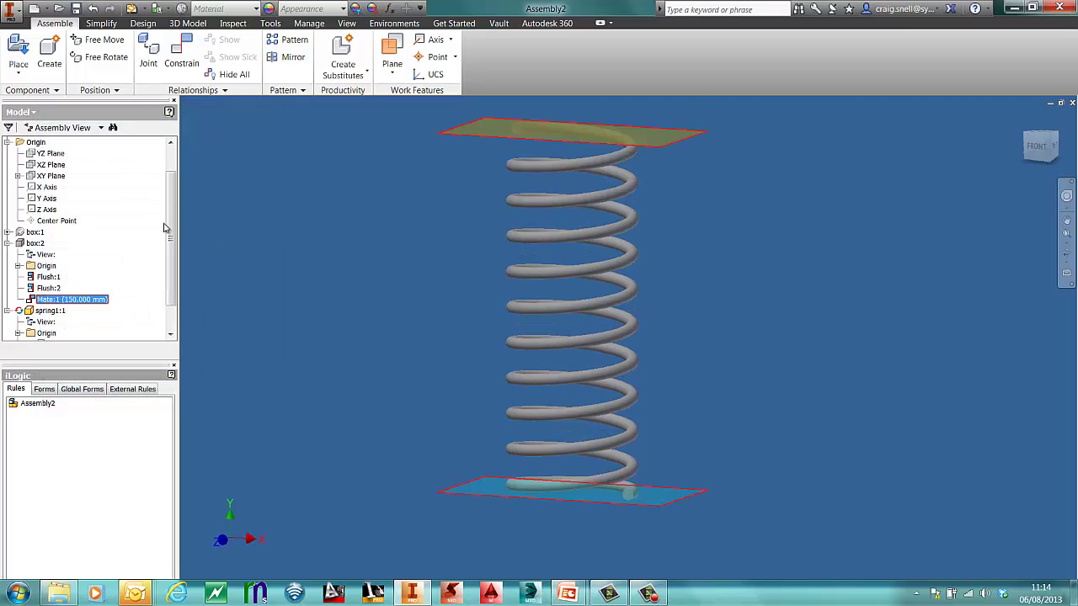
Reopen the Mate:1 drive, set the Avi rate to 30 and preview it in reverse.
right_click(56, 299)
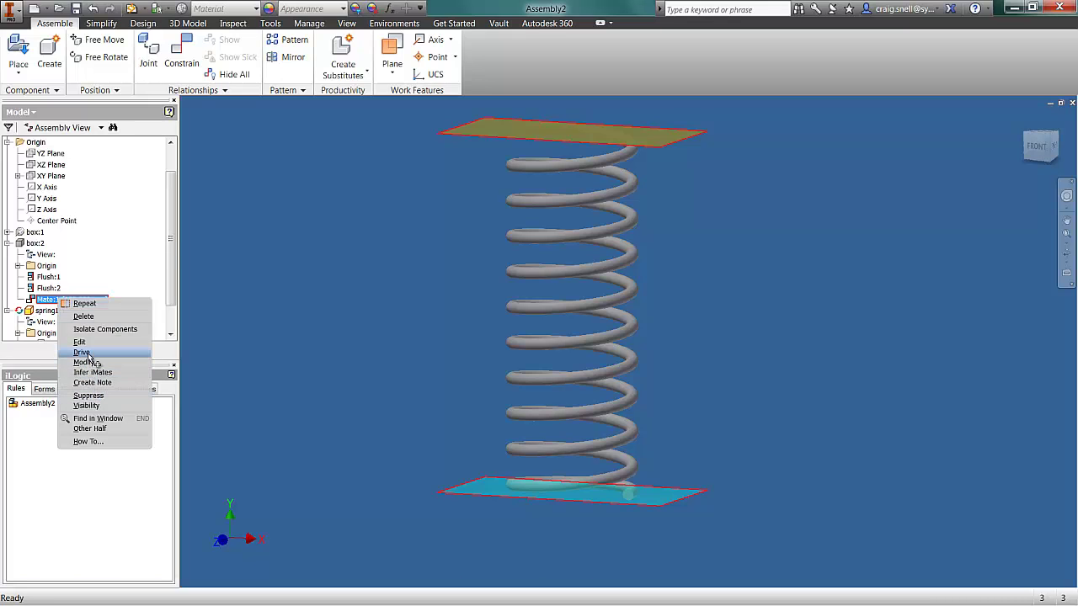
left_click(93, 351)
left_click(267, 234)
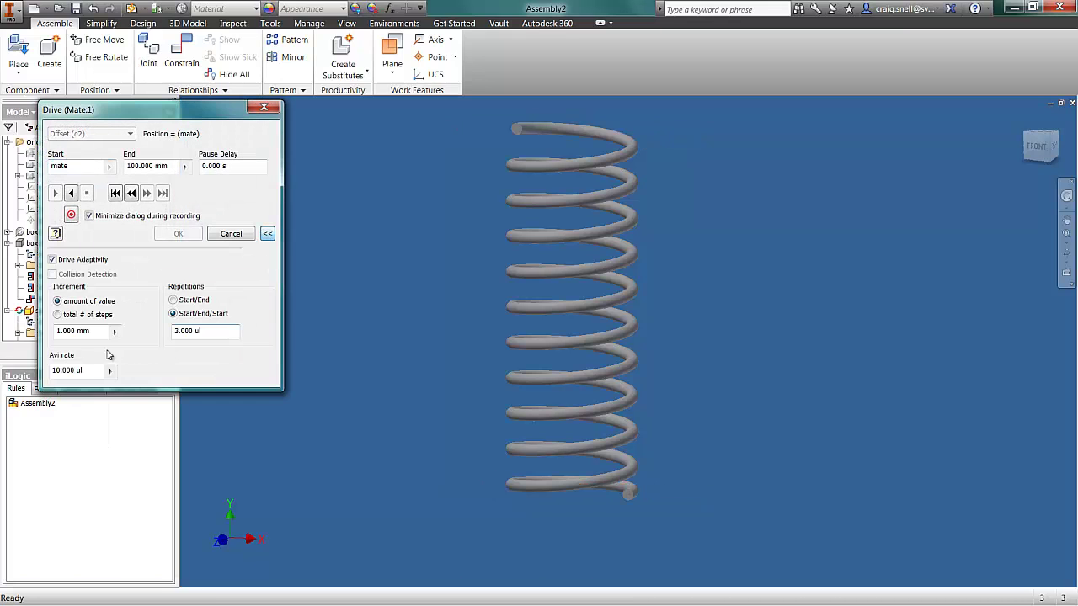
left_click(92, 370)
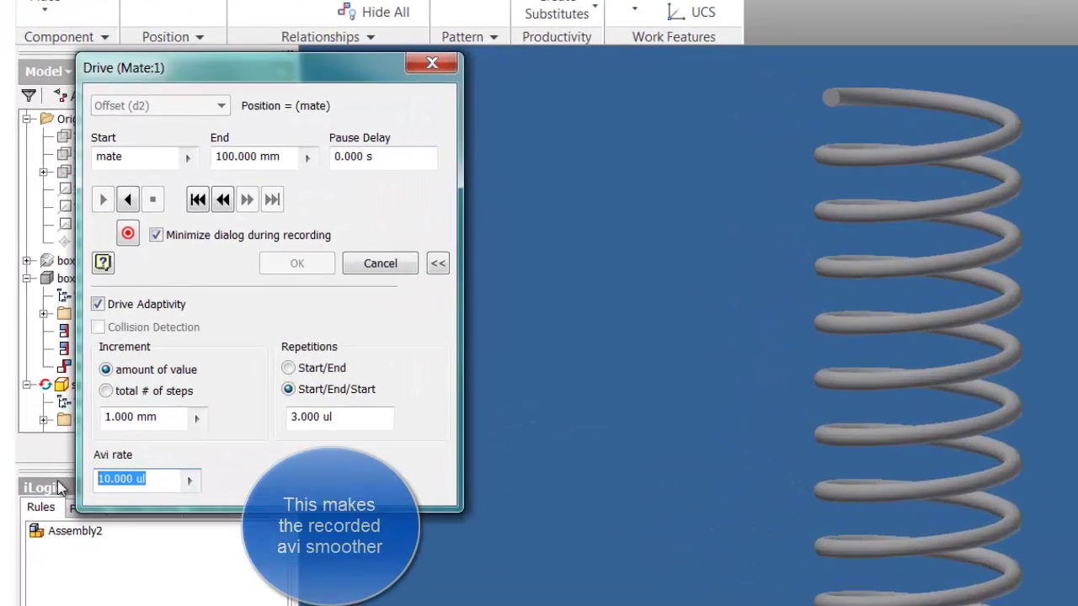
type("30")
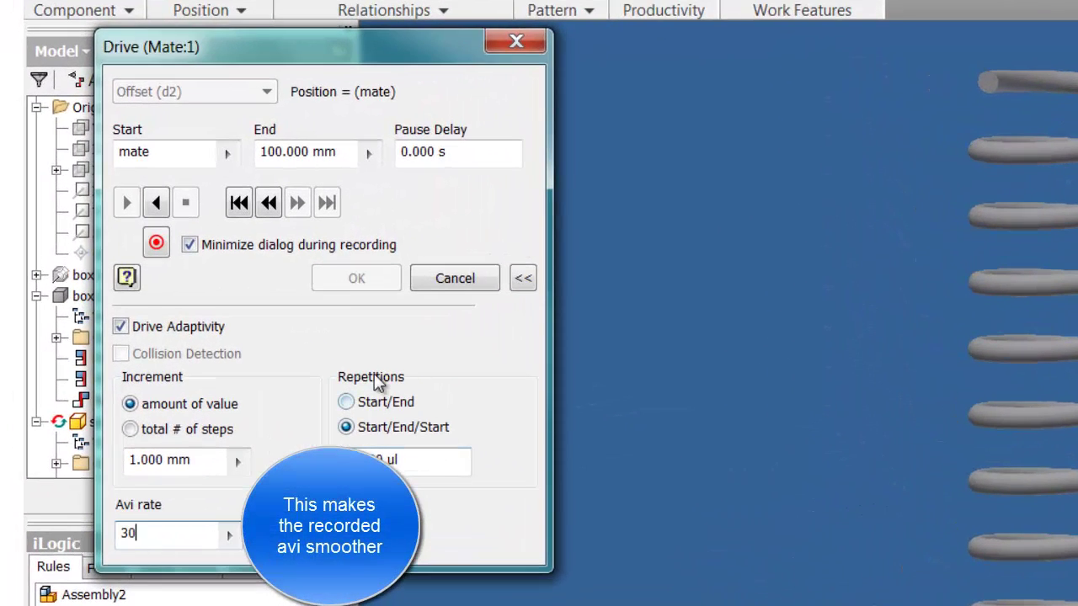
left_click(157, 203)
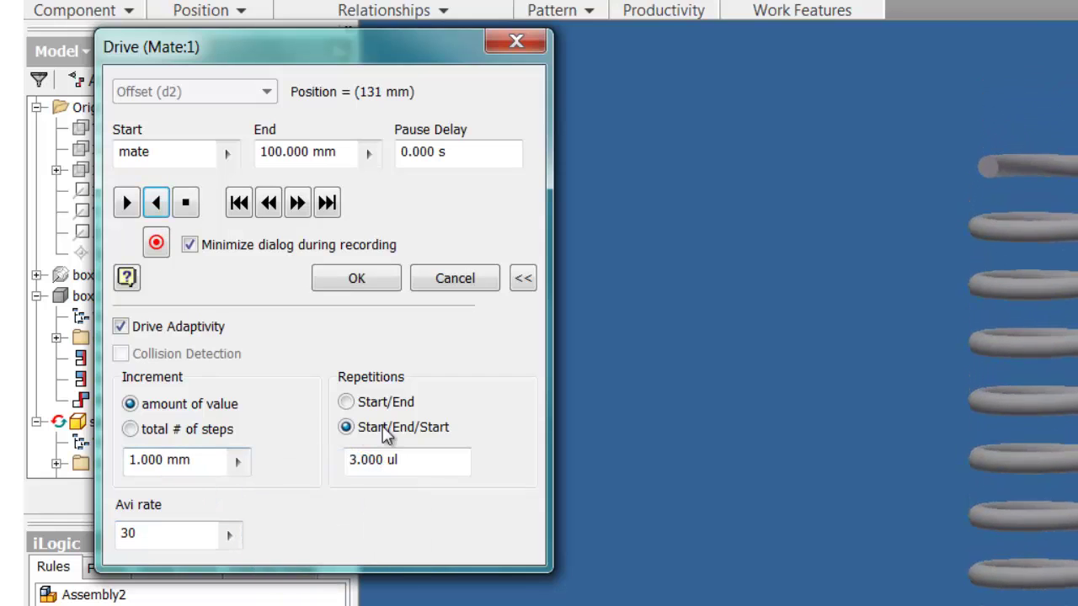
Set a 10 mm increment and 10 repetitions, playing forward and reverse to watch the spring bounce.
left_click(246, 461)
left_click(193, 457)
left_click_drag(193, 457, 119, 470)
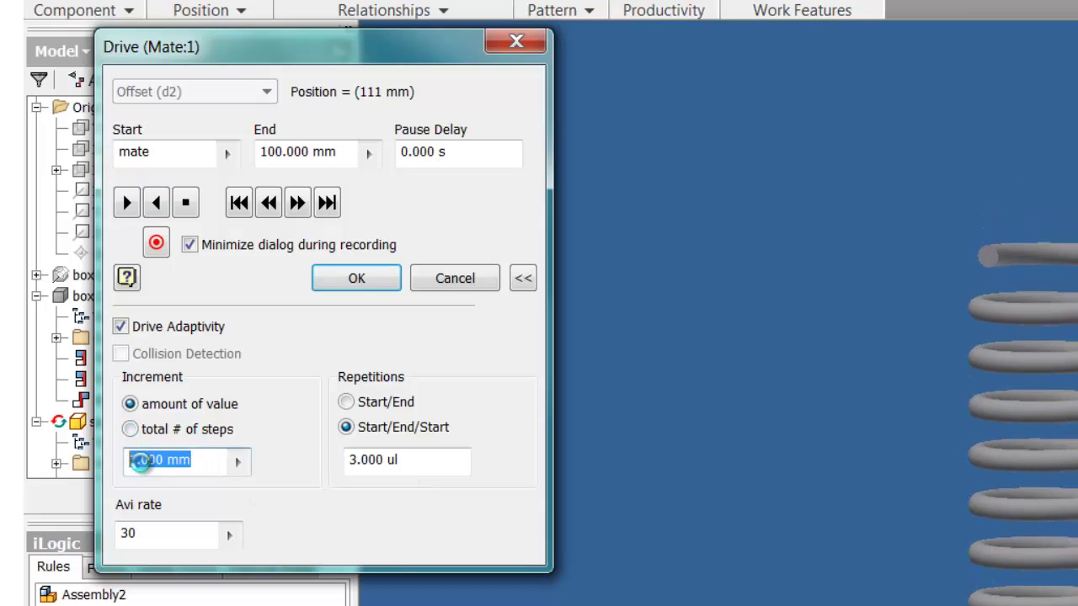
type("5")
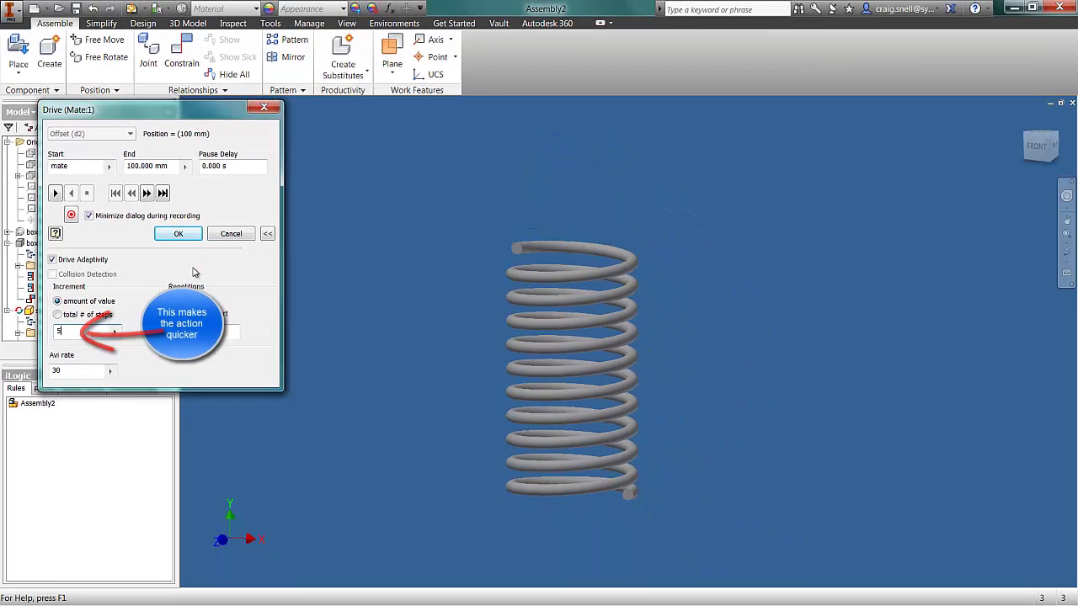
double_click(81, 330)
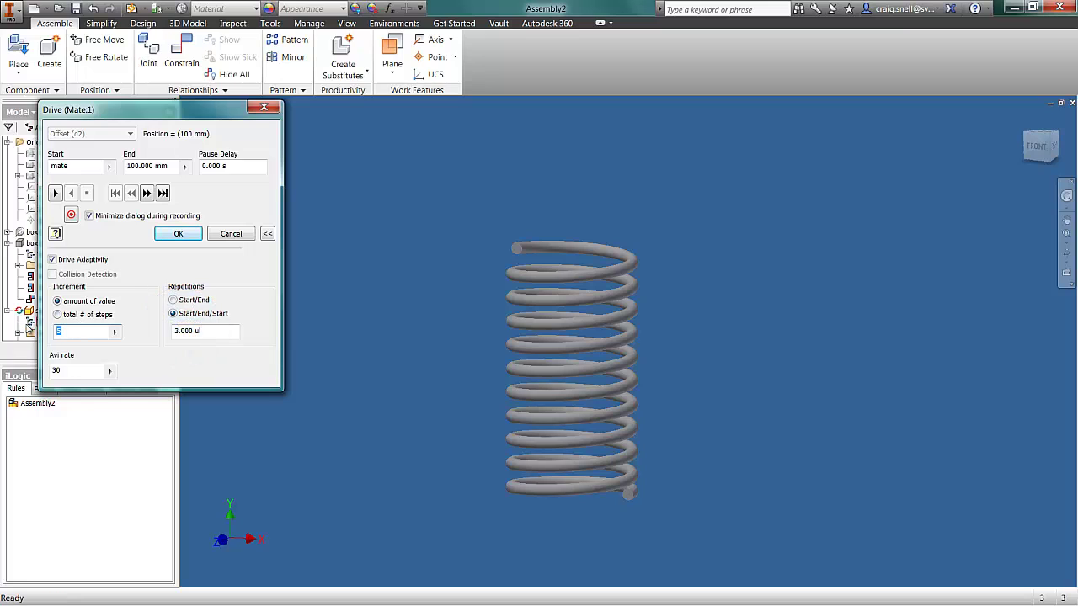
left_click(54, 194)
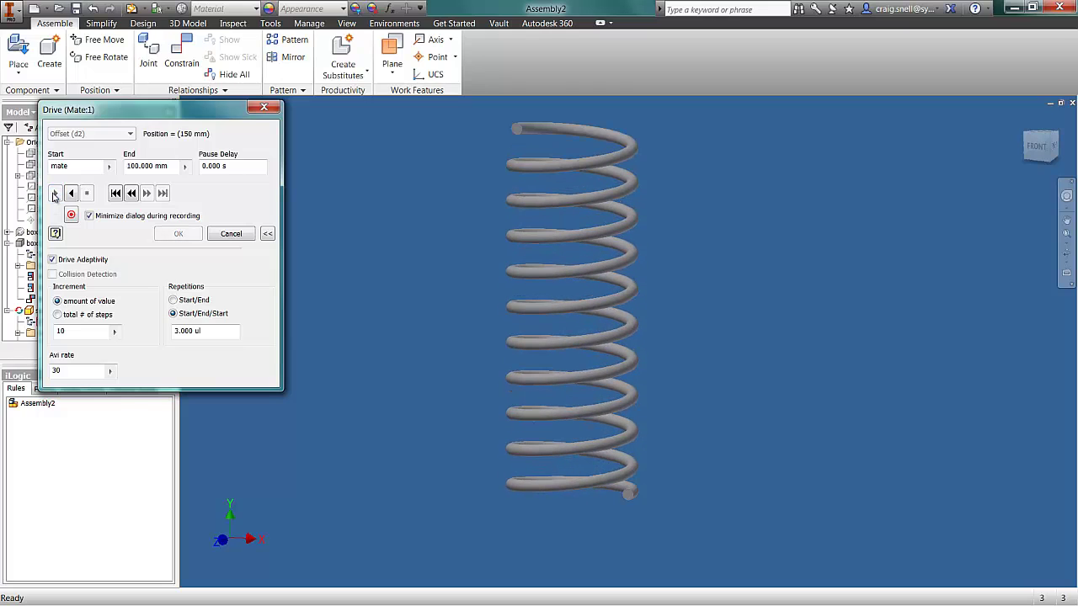
double_click(181, 331)
type("10")
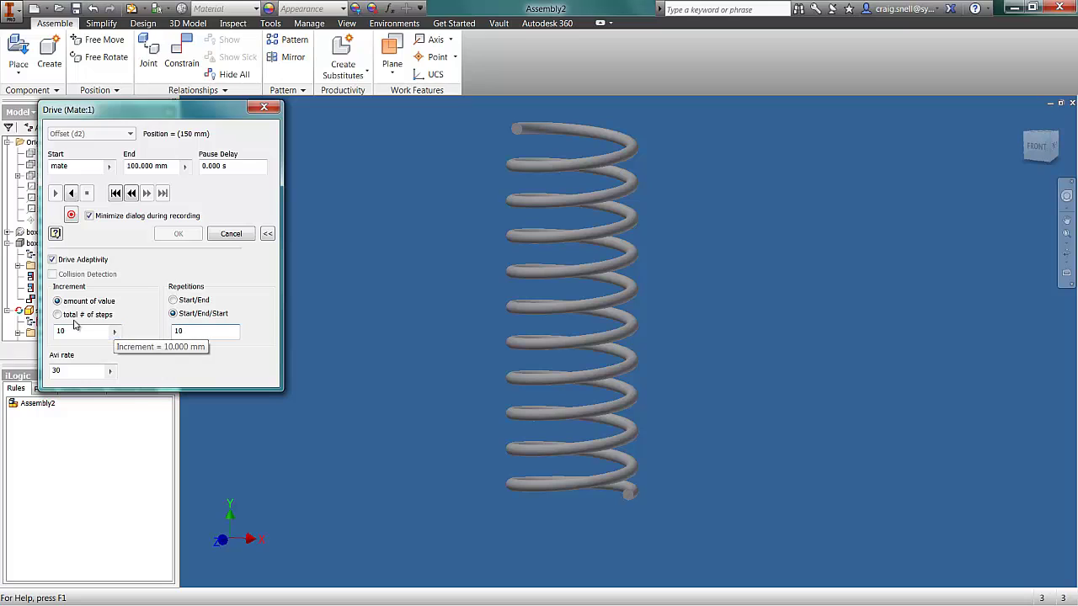
left_click(70, 193)
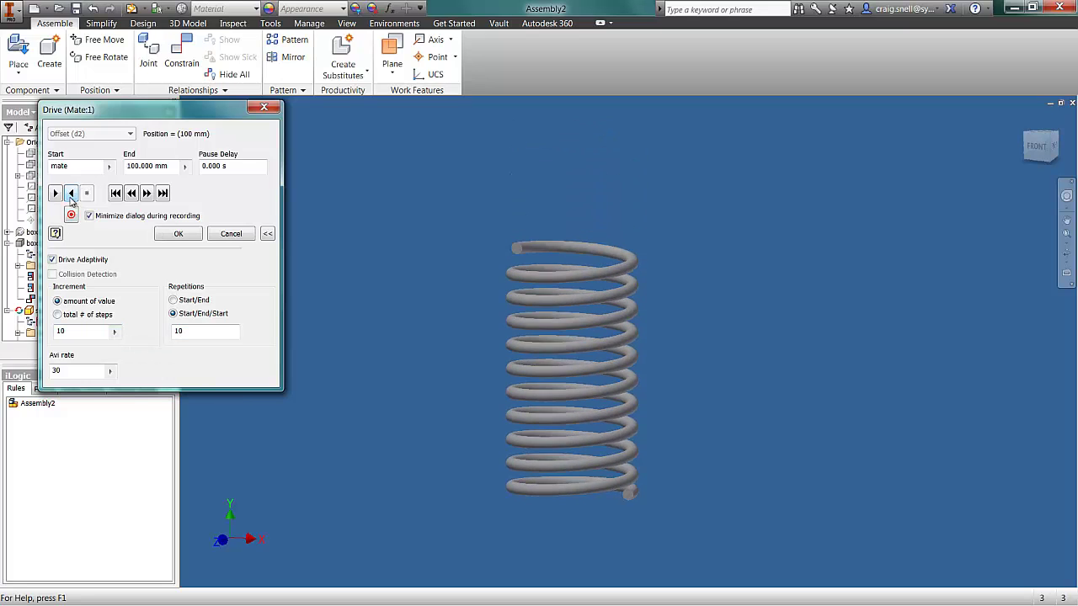